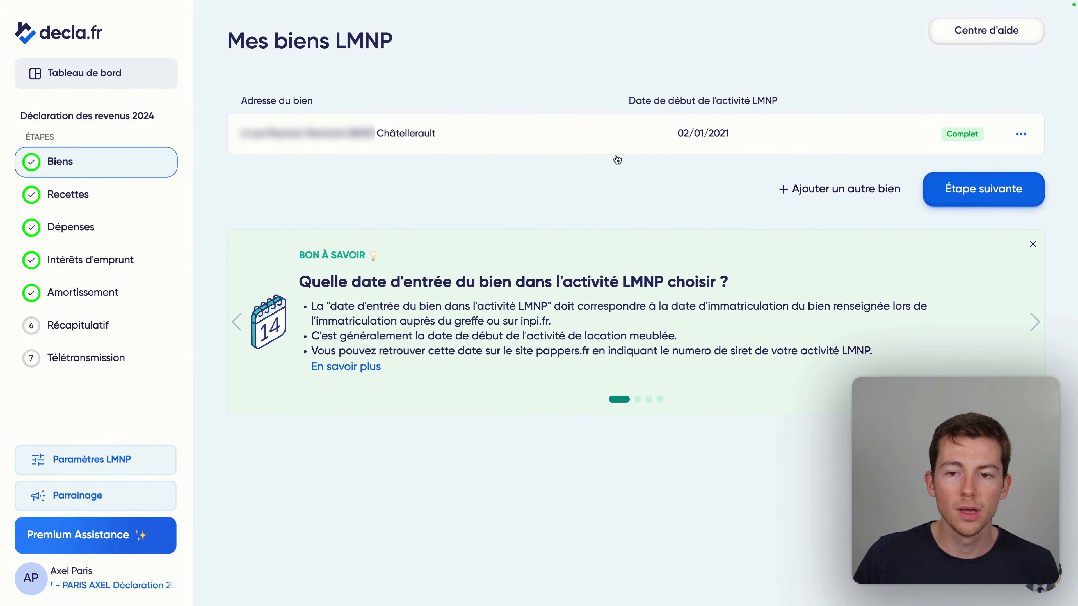
# Review the property's details in the Biens step, save and close them, and continue to Recettes.
pyautogui.click(721, 145)
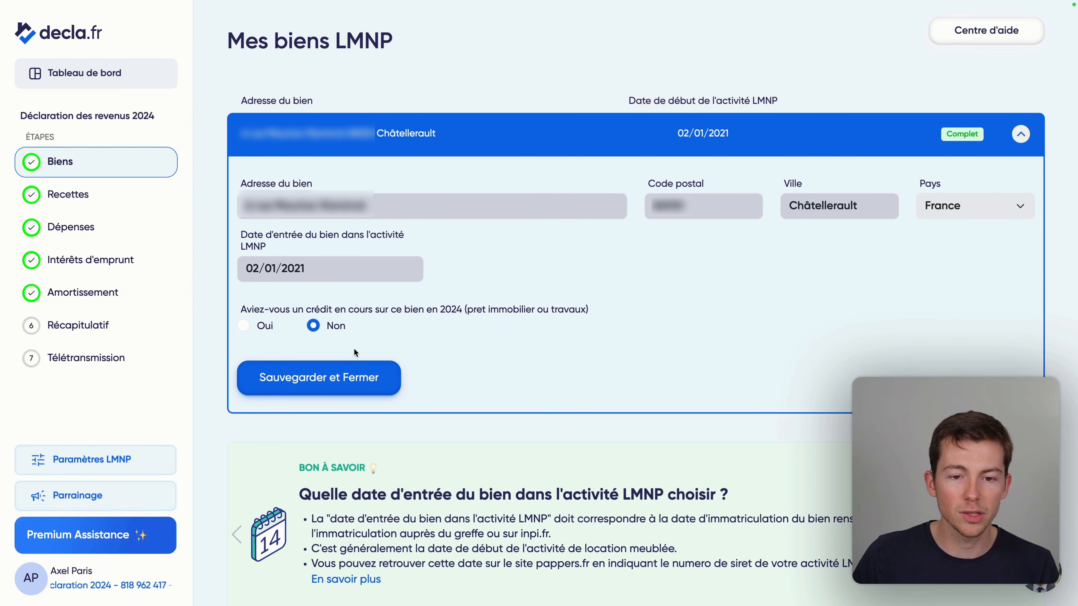
pyautogui.click(357, 375)
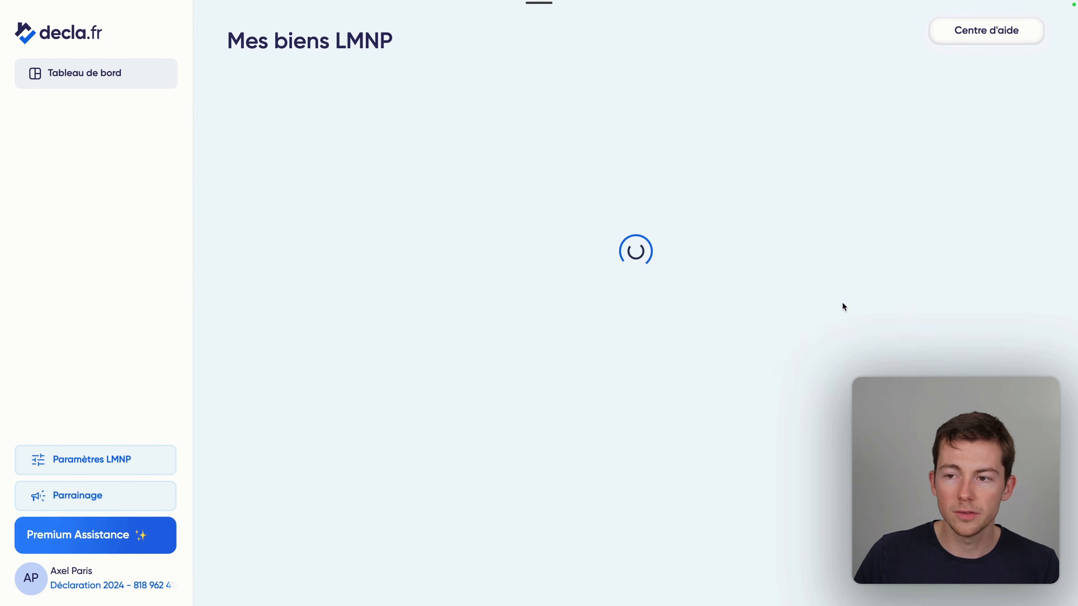
pyautogui.click(946, 192)
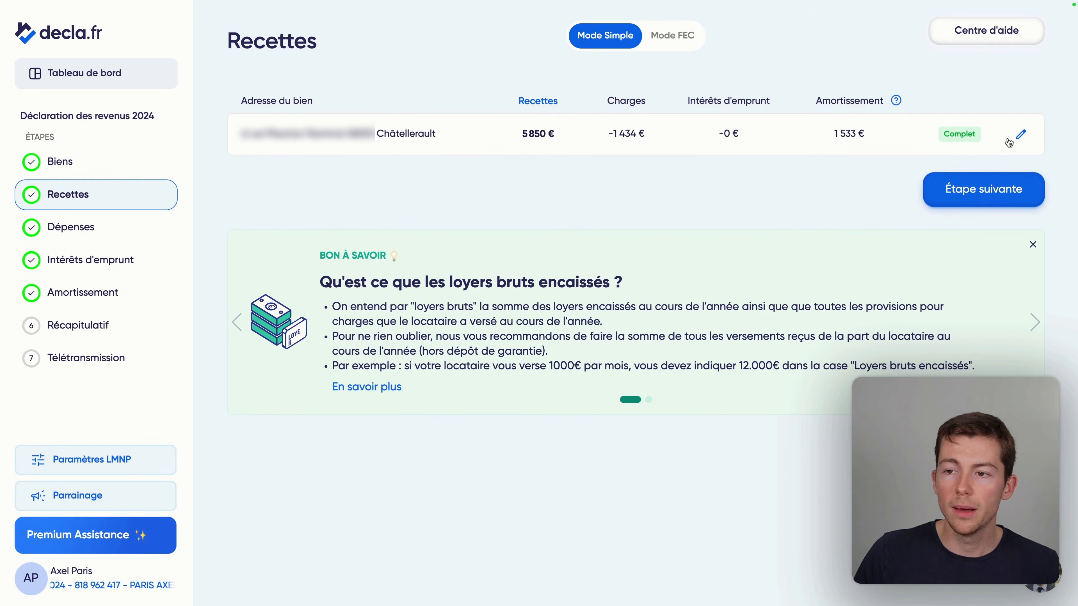
# Check the property's 2024 gross rents and other income amounts in Recettes, and continue to the Dépenses step.
pyautogui.click(1022, 136)
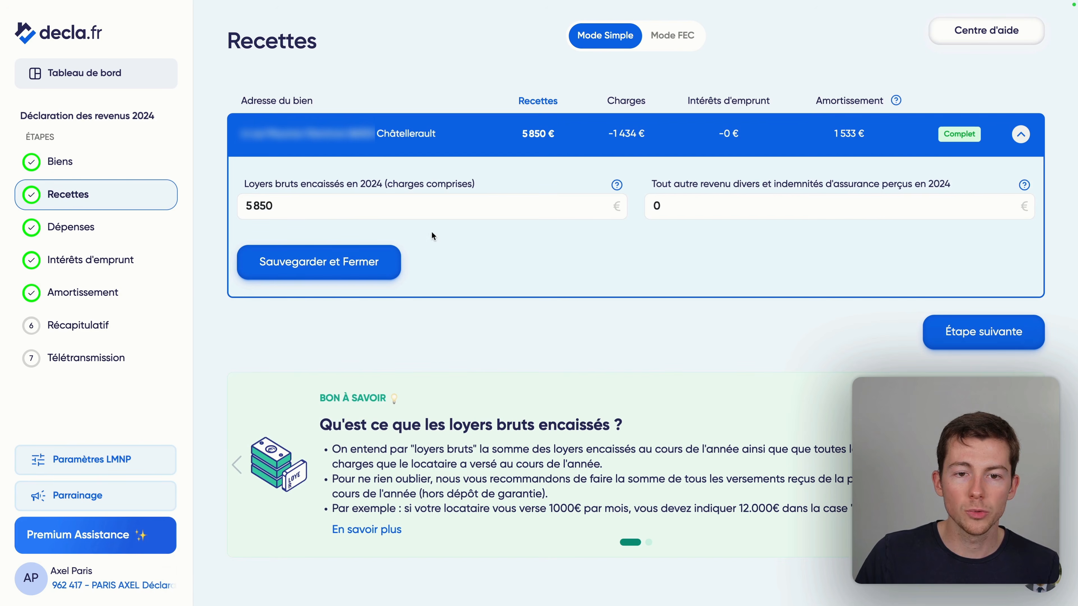
pyautogui.click(430, 221)
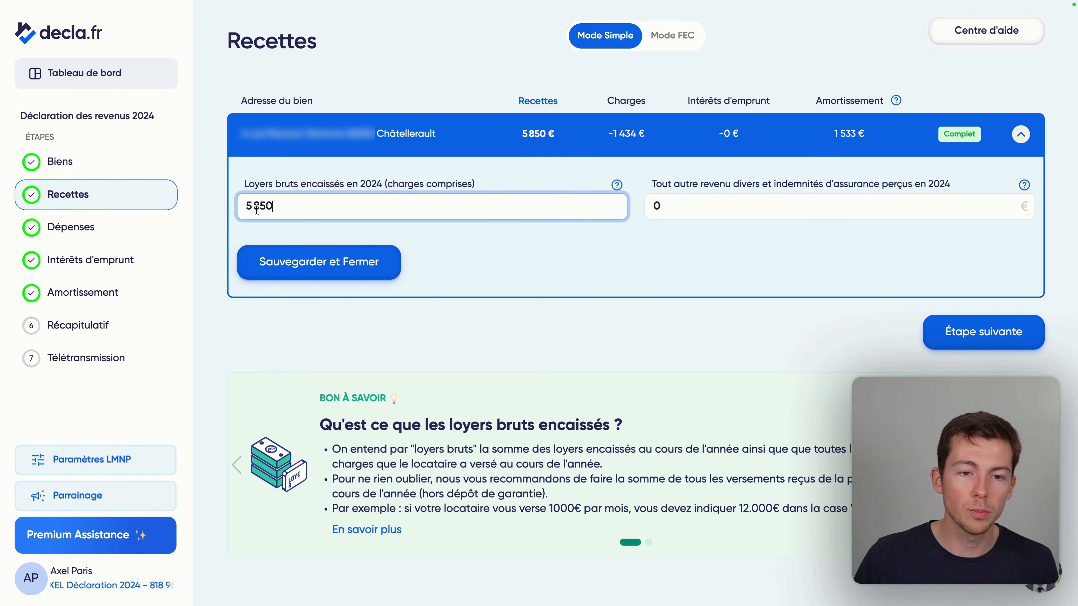
pyautogui.moveTo(244, 205); pyautogui.dragTo(279, 205)
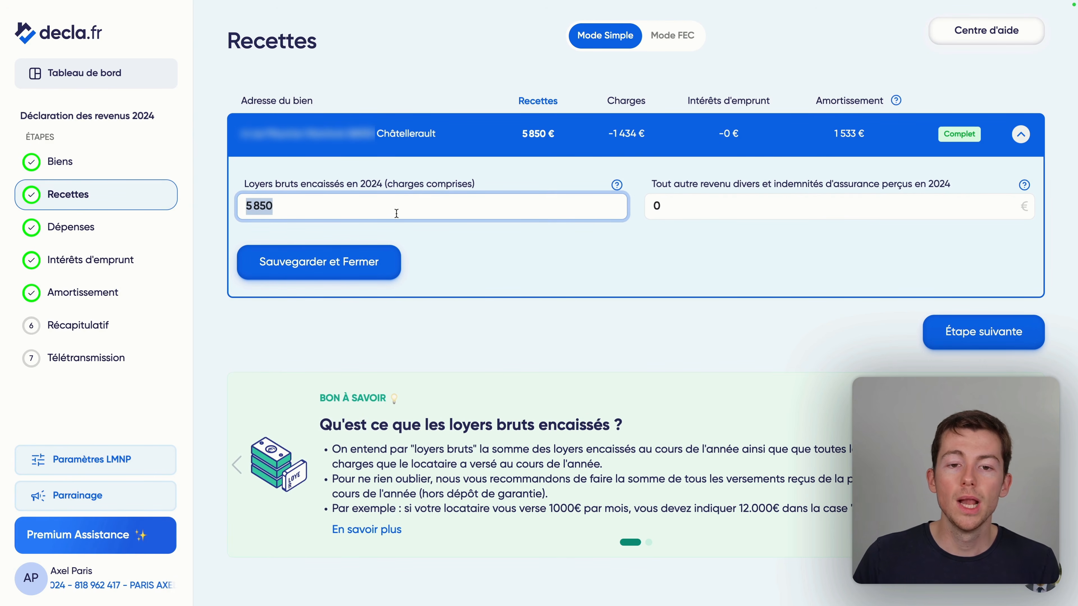
pyautogui.click(385, 185)
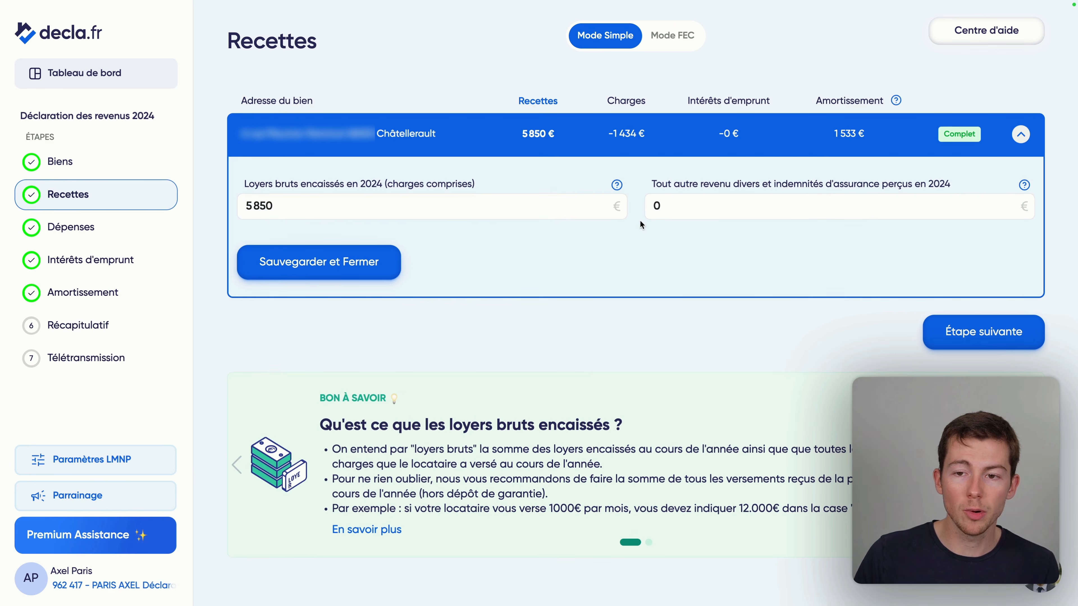
pyautogui.click(690, 206)
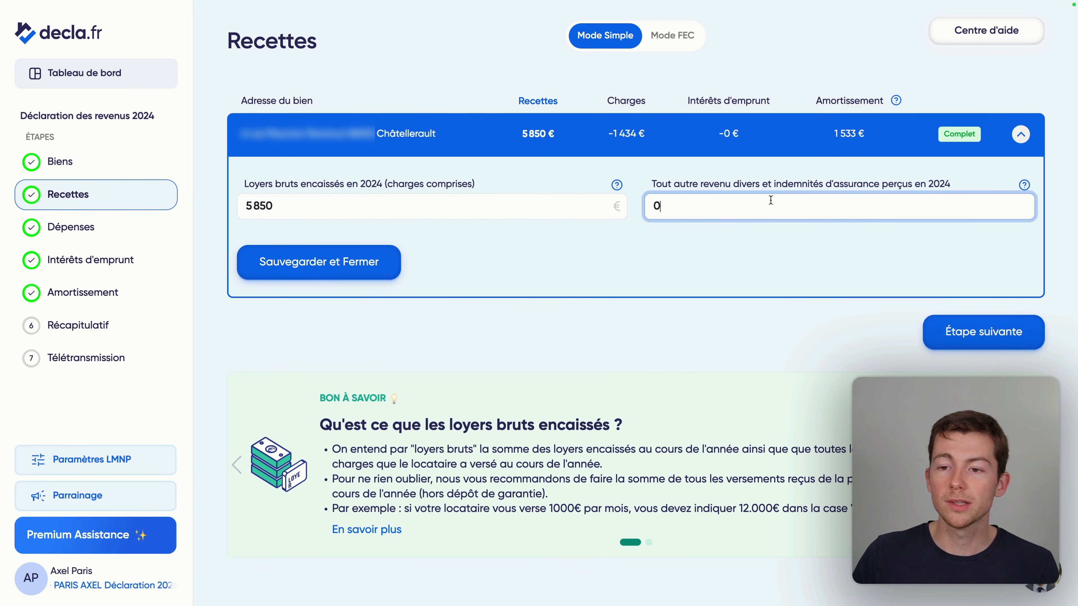
pyautogui.click(713, 233)
pyautogui.click(1013, 342)
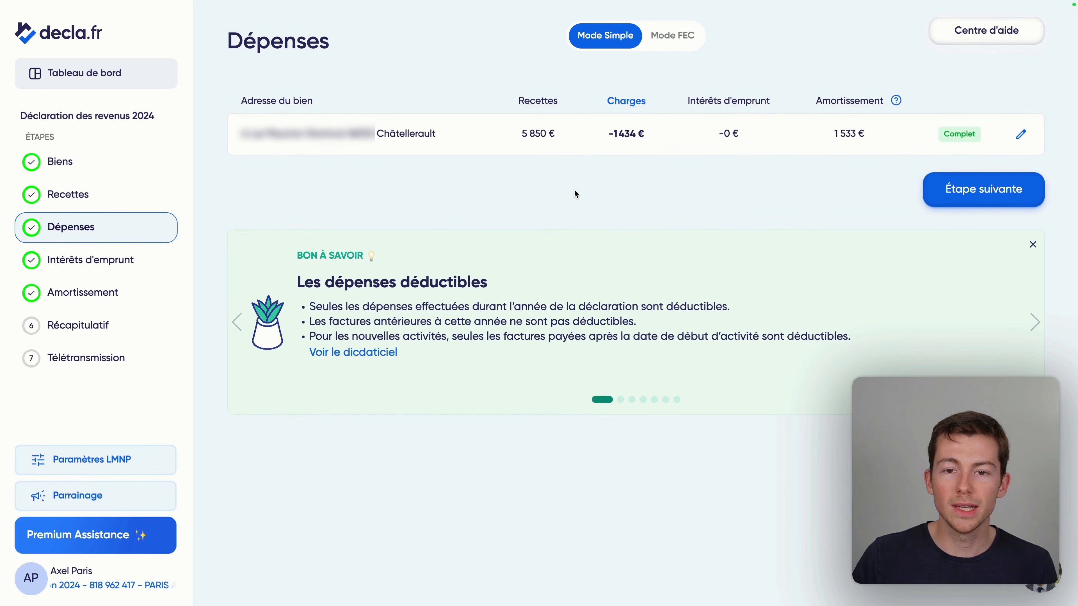
# Expand the property's expenses and check the Frais de gestion and Charges de copropriété amounts.
pyautogui.click(598, 151)
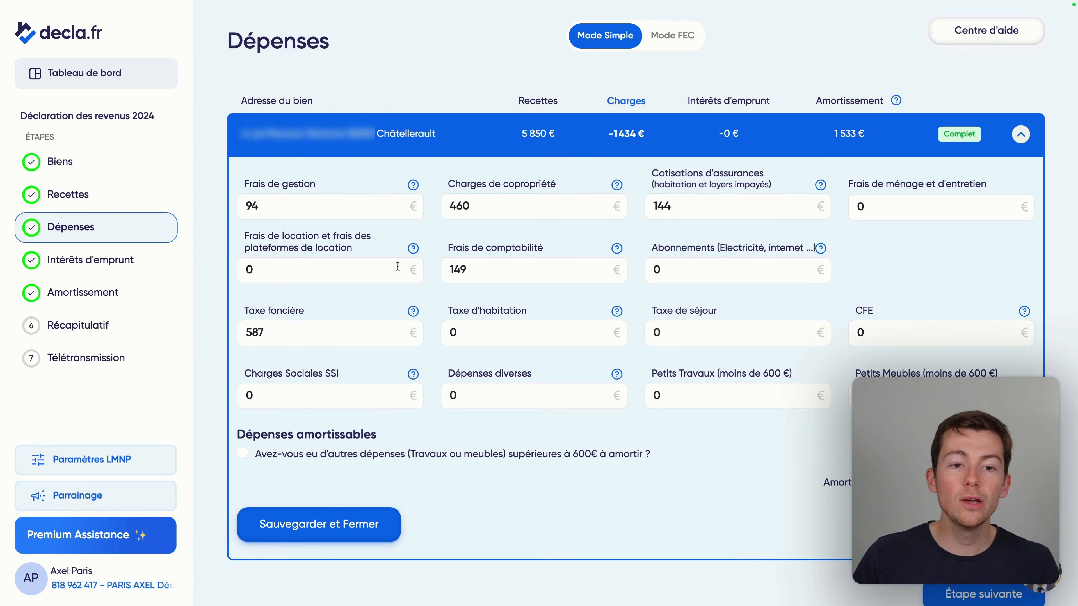
pyautogui.click(253, 207)
pyautogui.click(460, 208)
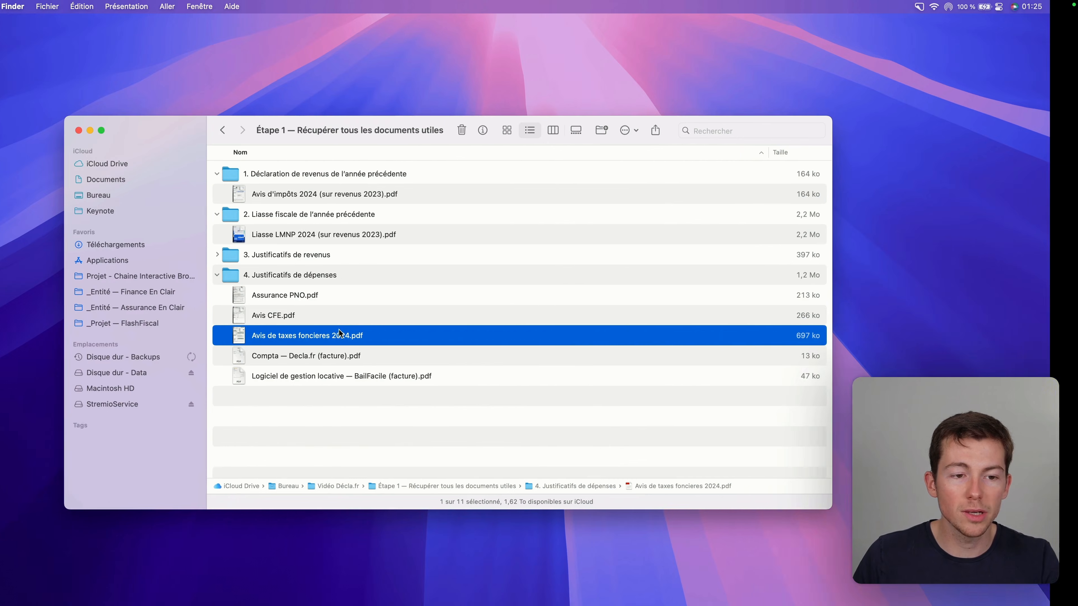
# Switch to Finder and preview Avis CFE.pdf and Avis de taxes foncieres 2024.pdf in the 4. Justificatifs de dépenses folder.
pyautogui.click(335, 296)
pyautogui.doubleClick(343, 276)
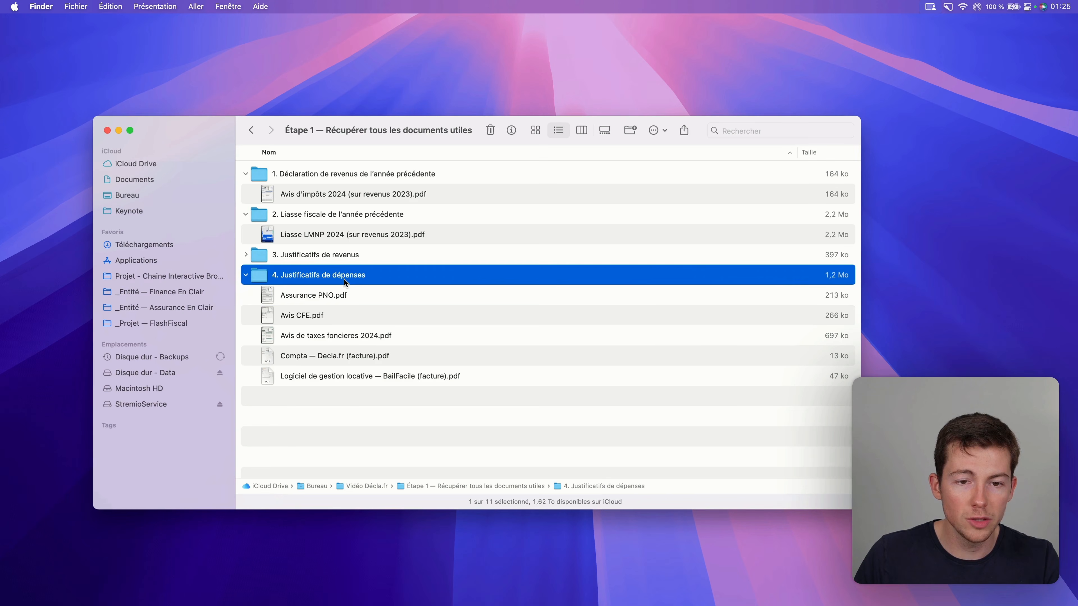
pyautogui.click(324, 180)
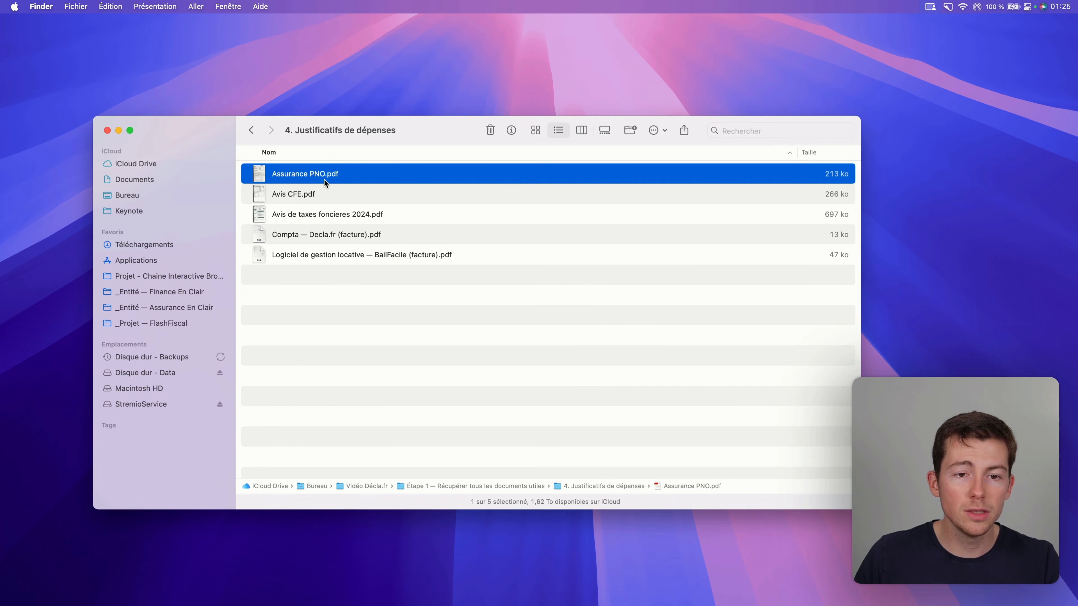
pyautogui.click(347, 201)
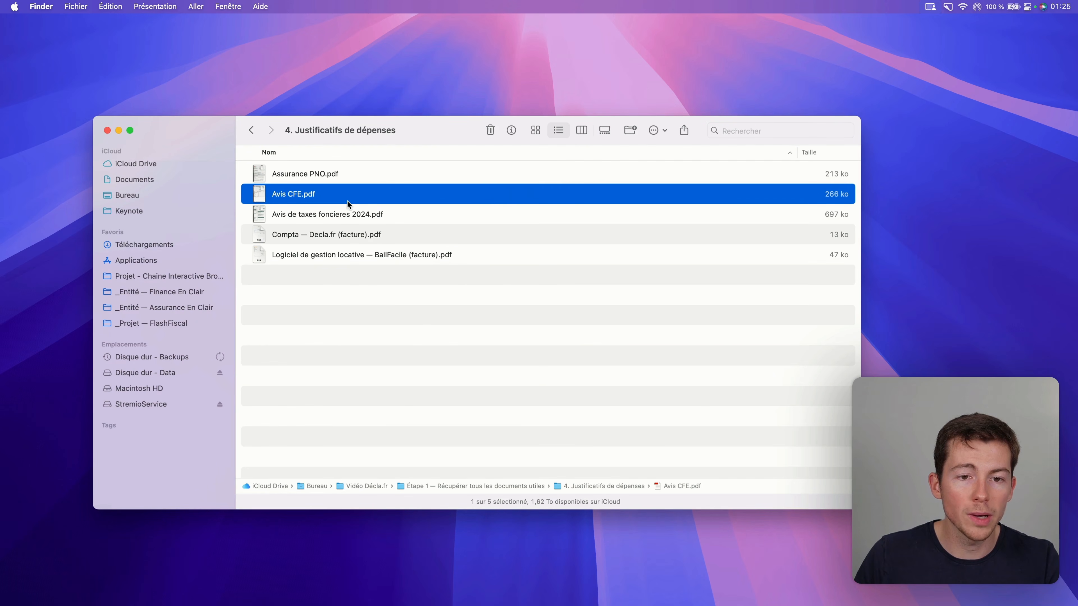
pyautogui.press('space')
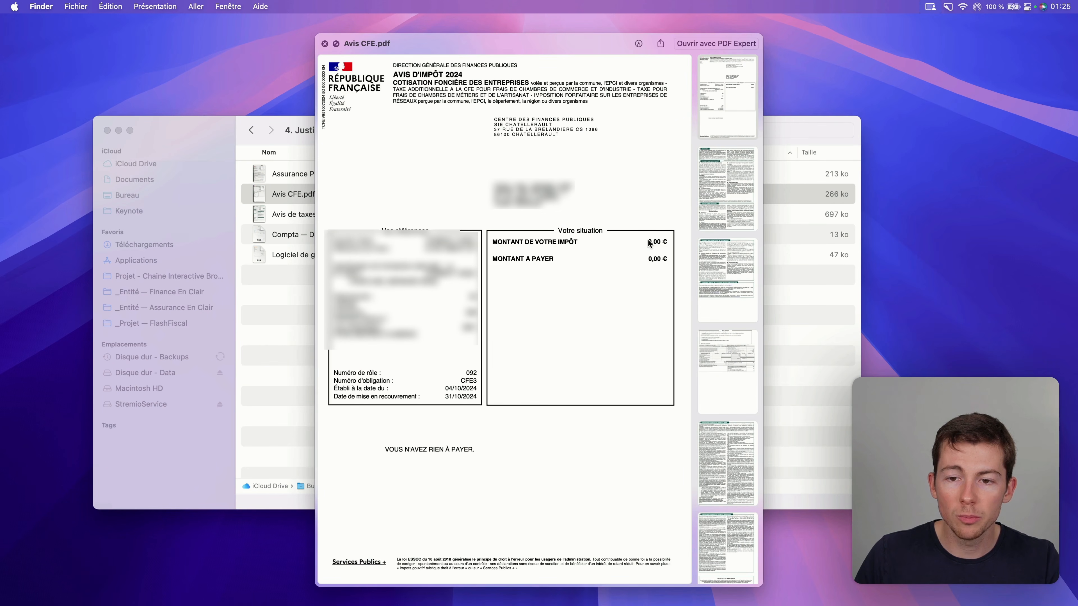
pyautogui.press('space')
pyautogui.click(351, 222)
pyautogui.press('space')
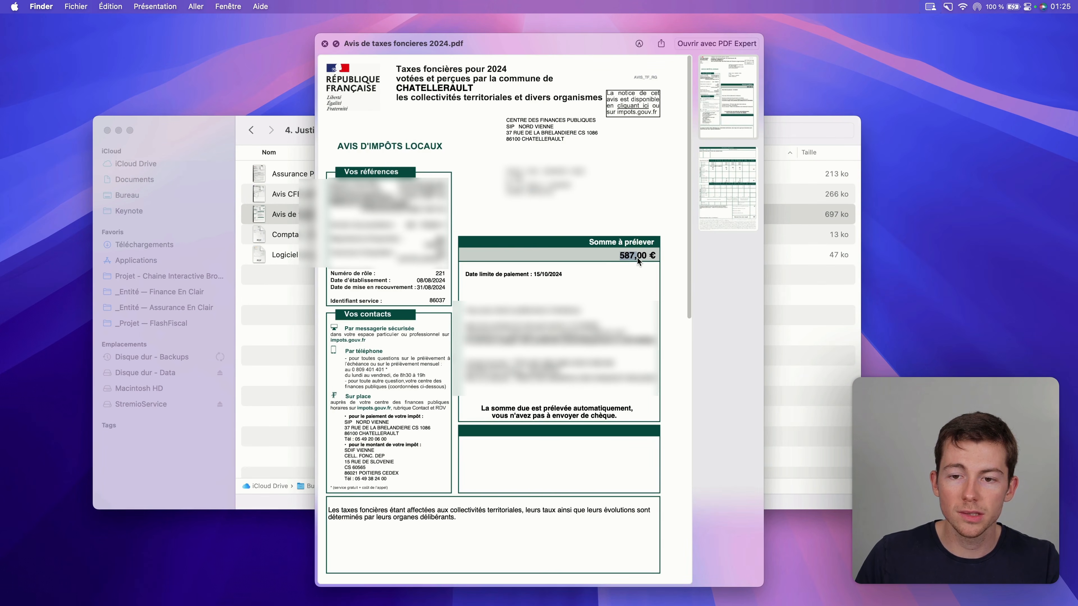
pyautogui.press('space')
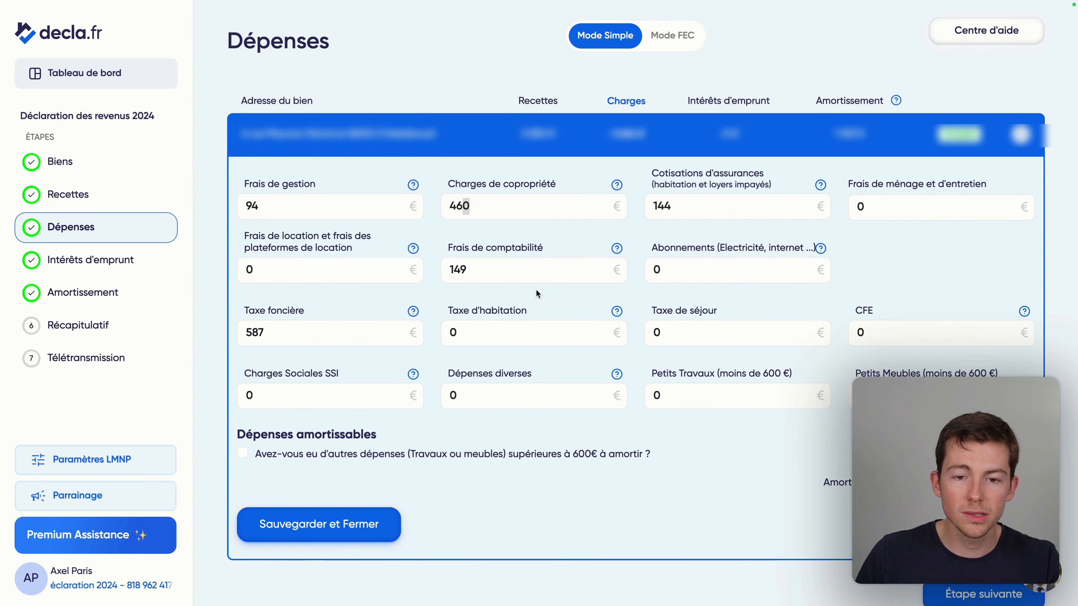
# Return to the Dépenses form and check the Taxe foncière amount against the property tax notice.
pyautogui.click(290, 335)
pyautogui.moveTo(290, 335); pyautogui.dragTo(237, 338)
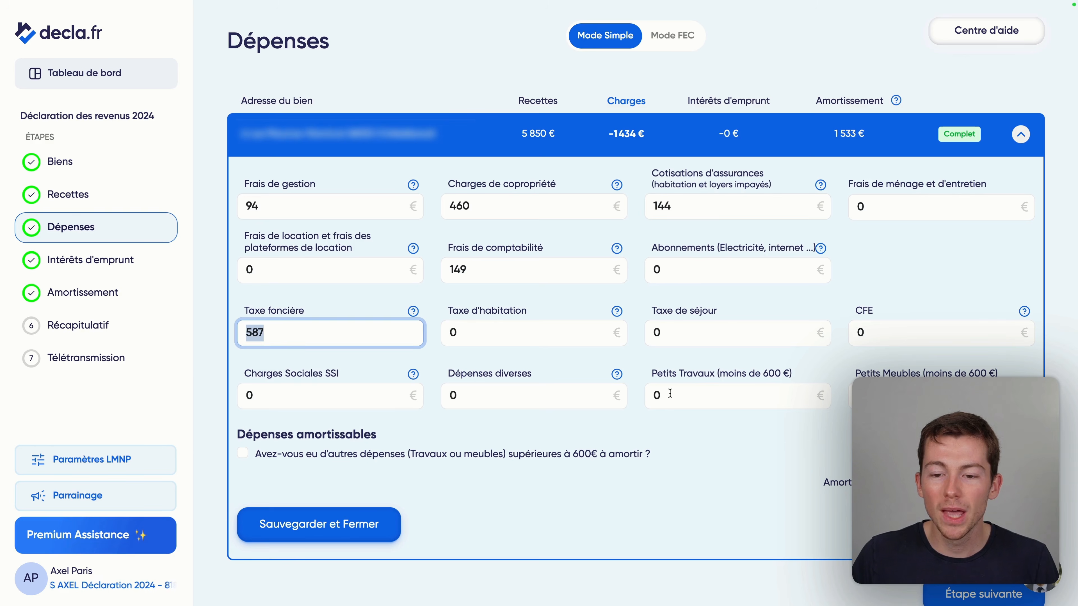
pyautogui.click(670, 381)
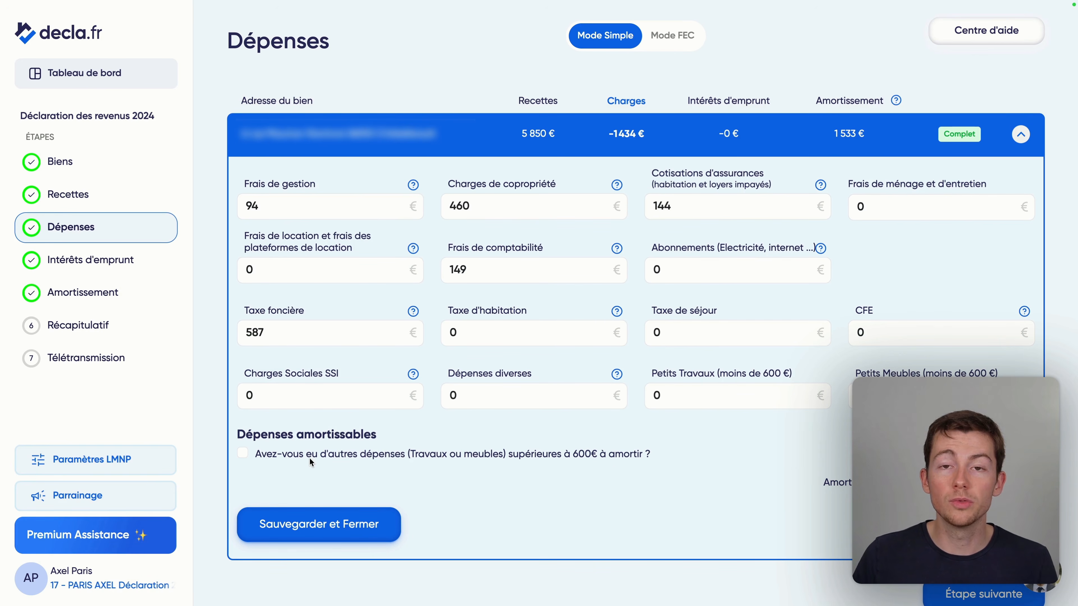
# Enable the option for other works or furniture expenses above 600 € to amortise, and clear it again.
pyautogui.click(239, 453)
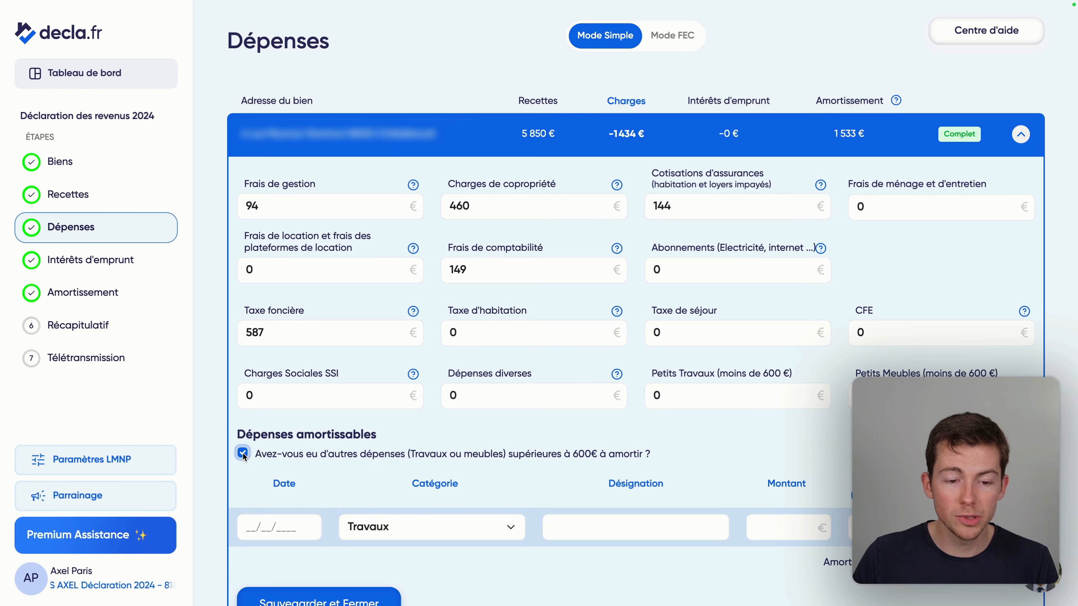
pyautogui.click(240, 454)
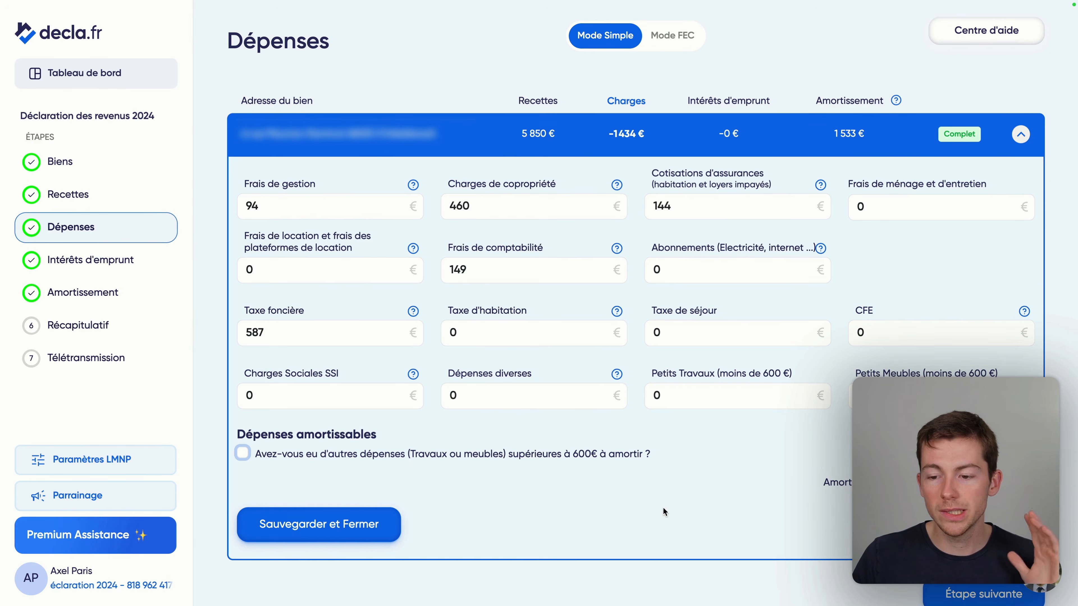
# Continue to Intérêts d'emprunt and examine the property's loan interest, fee and other loan expense fields.
pyautogui.scroll(-2, 654, 513)
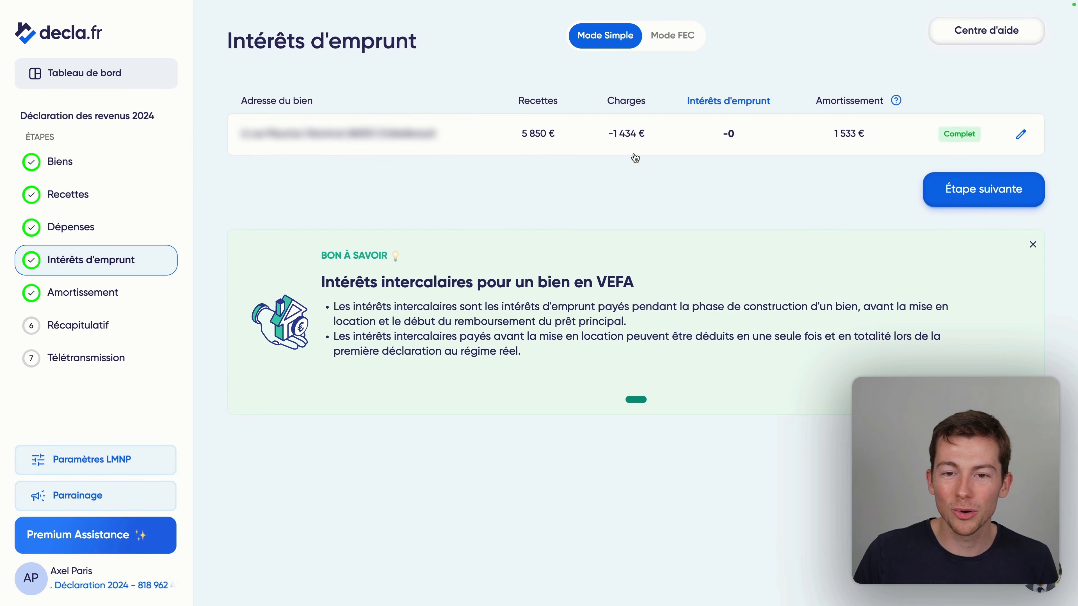
pyautogui.click(664, 151)
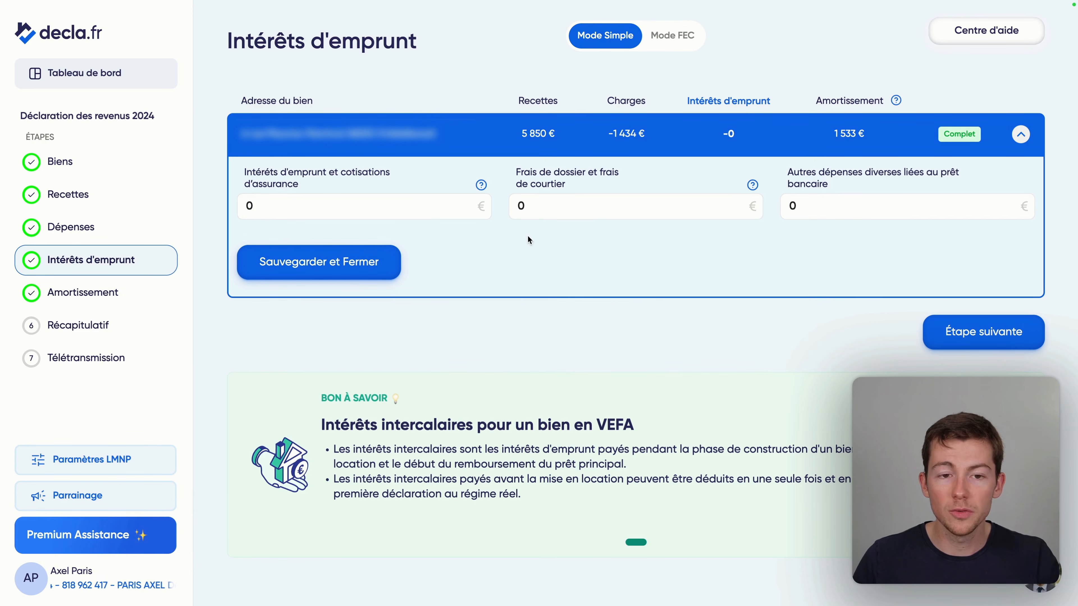
pyautogui.click(379, 207)
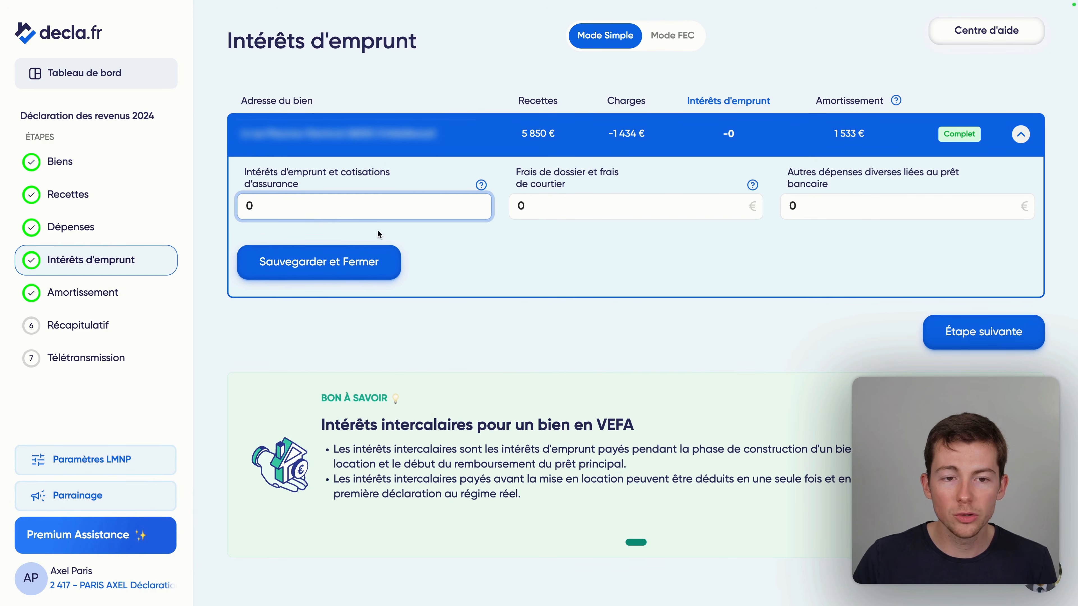
pyautogui.click(617, 261)
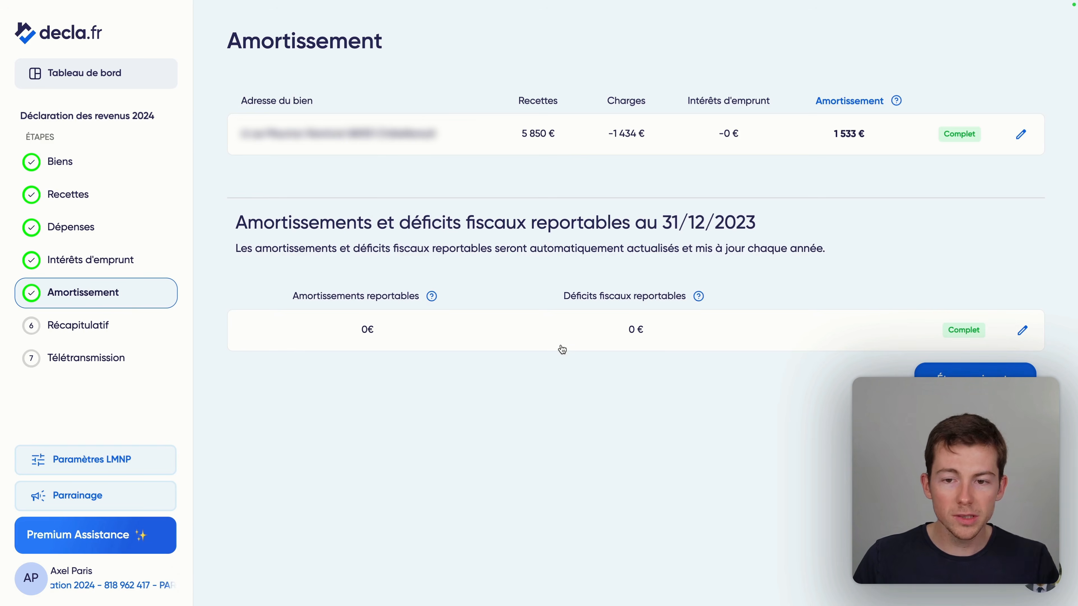
# Expand the property in Amortissement and review its component depreciation and the carried-forward amortisations and deficits.
pyautogui.click(610, 150)
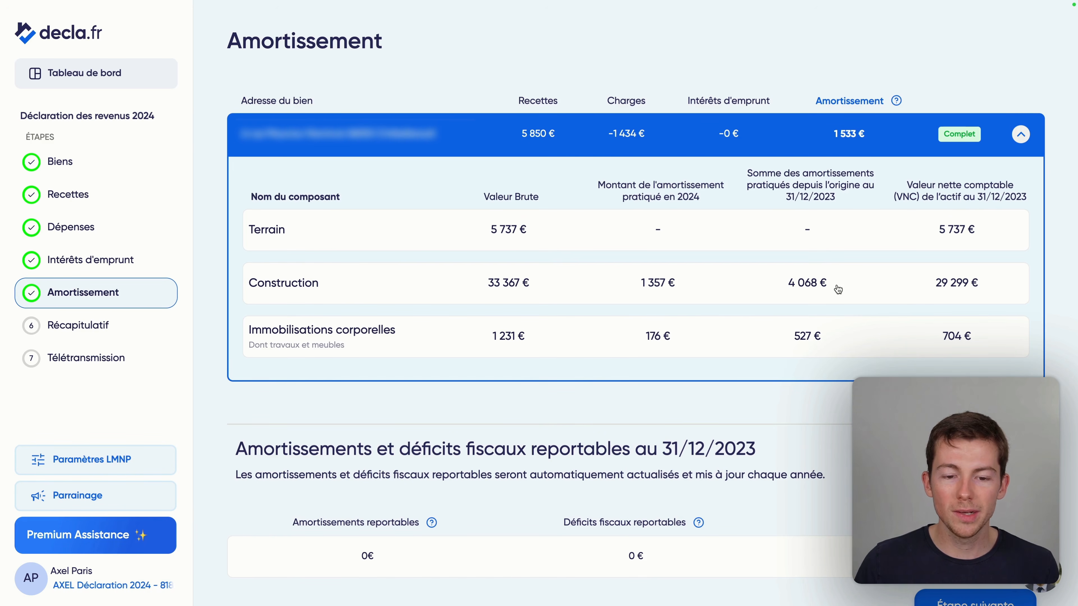
pyautogui.scroll(-2, 896, 353)
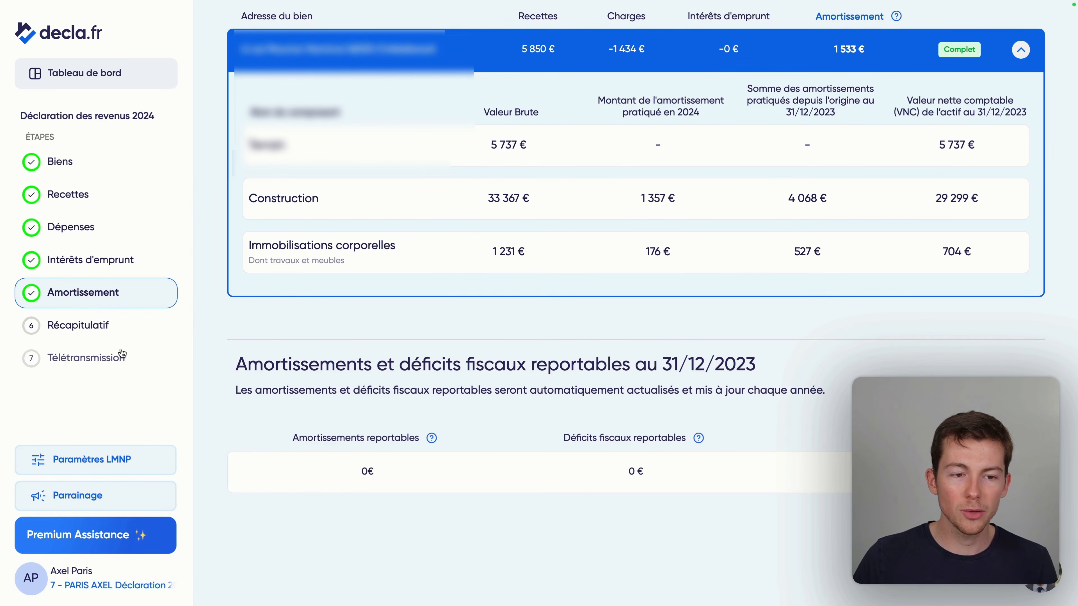
pyautogui.click(113, 296)
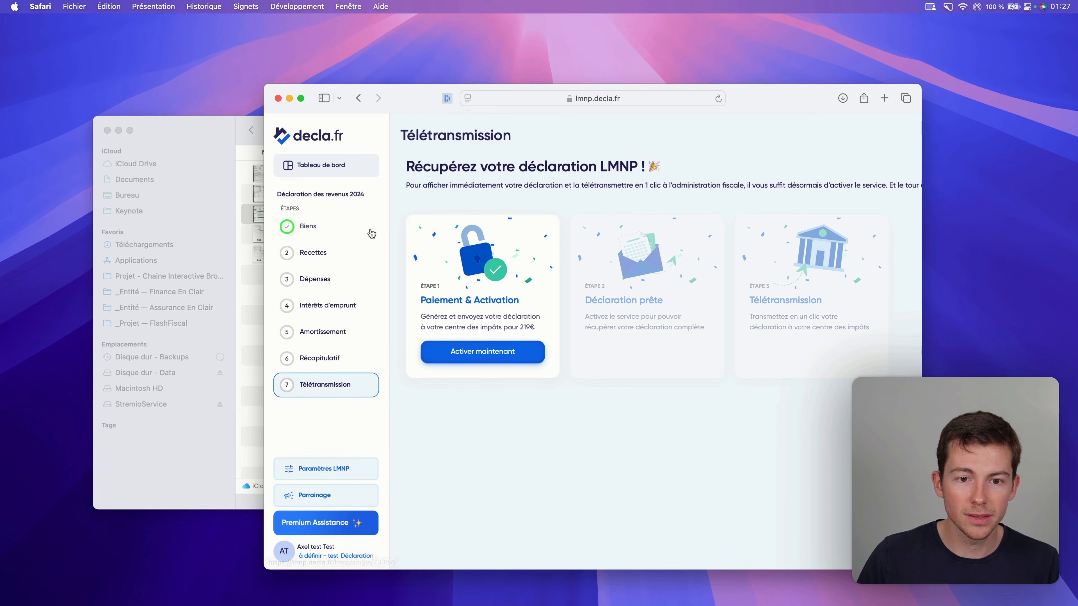
# In the test declaration, expand the property in Amortissement and start the import of the last liasse.
pyautogui.click(338, 327)
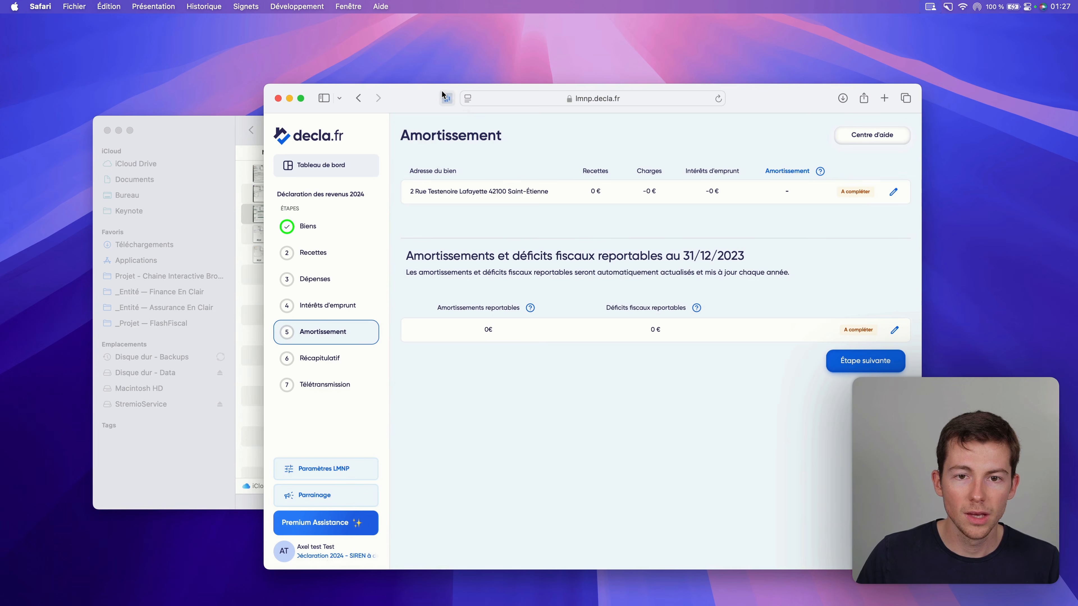
pyautogui.doubleClick(795, 88)
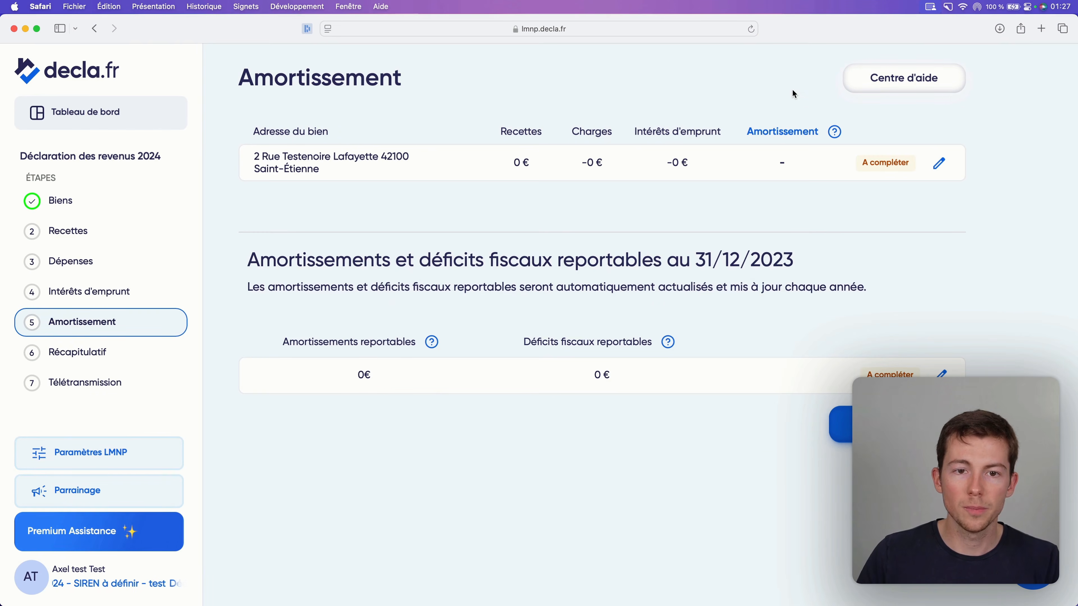
pyautogui.click(648, 161)
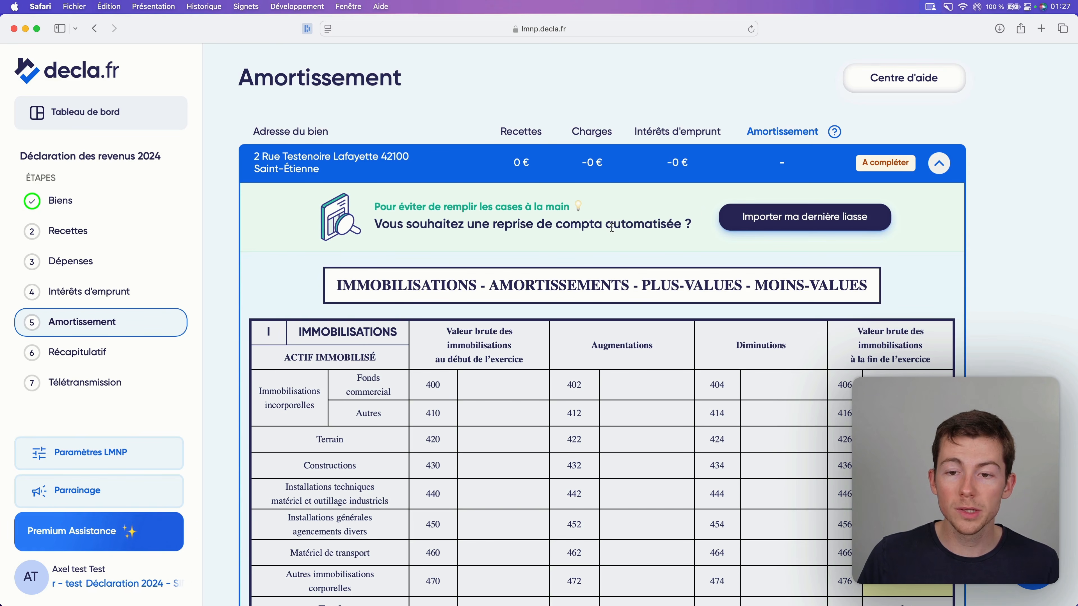
pyautogui.click(813, 221)
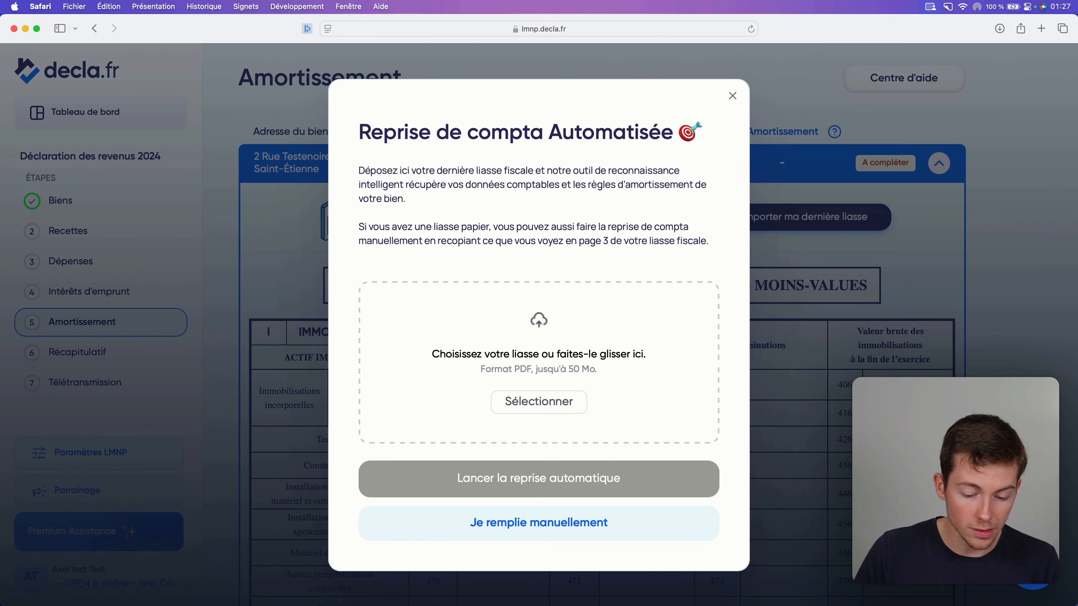
# Switch to Finder and open Liasse LMNP 2024 (sur revenus 2023).pdf from the Étape 1 documents folder.
pyautogui.click(457, 601)
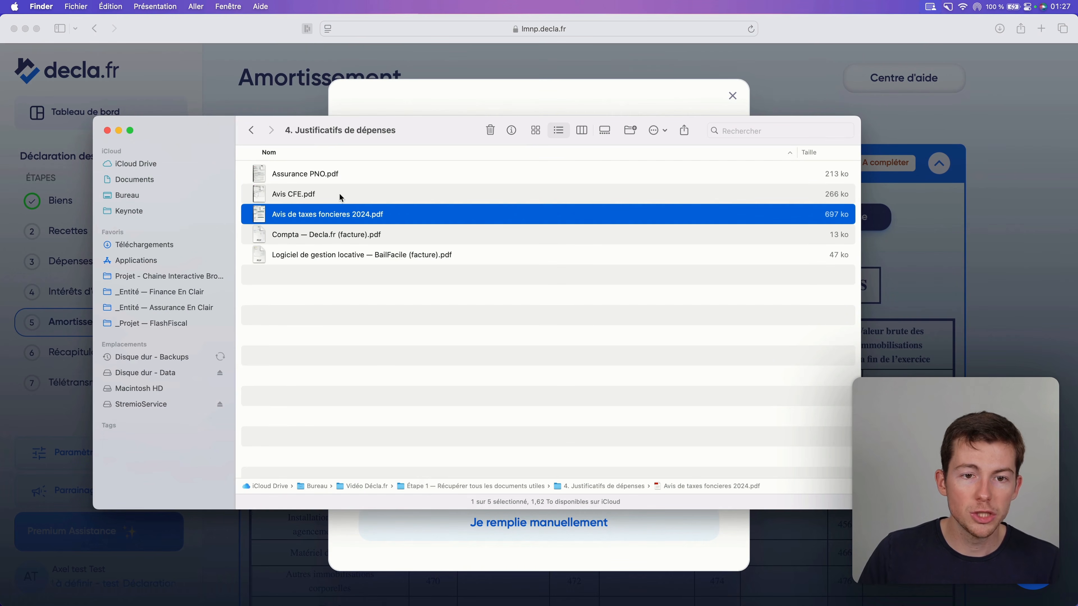
pyautogui.click(251, 130)
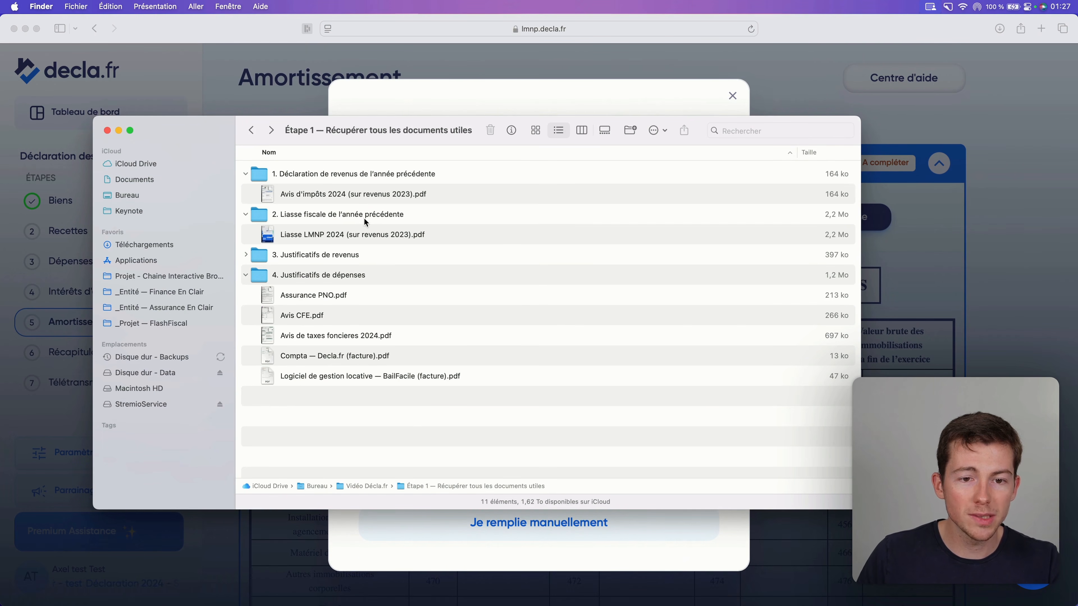
pyautogui.click(395, 237)
pyautogui.doubleClick(394, 238)
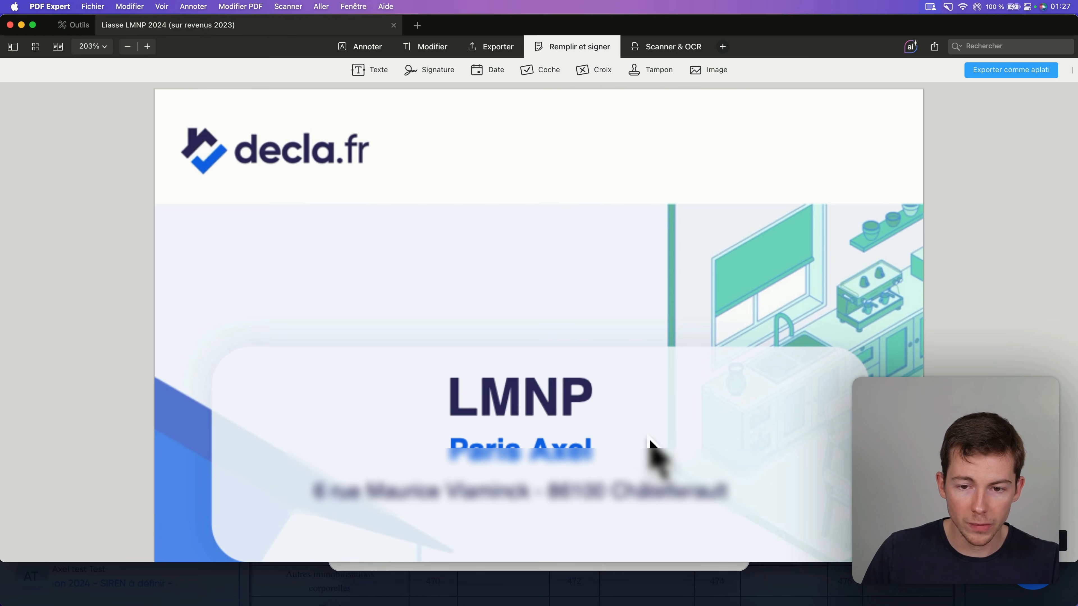
# Close the PDF and import Liasse LMNP 2024 (sur revenus 2023).pdf into the test declaration's Amortissement step.
pyautogui.press('super+q')
pyautogui.moveTo(387, 242); pyautogui.dragTo(566, 376)
pyautogui.click(536, 457)
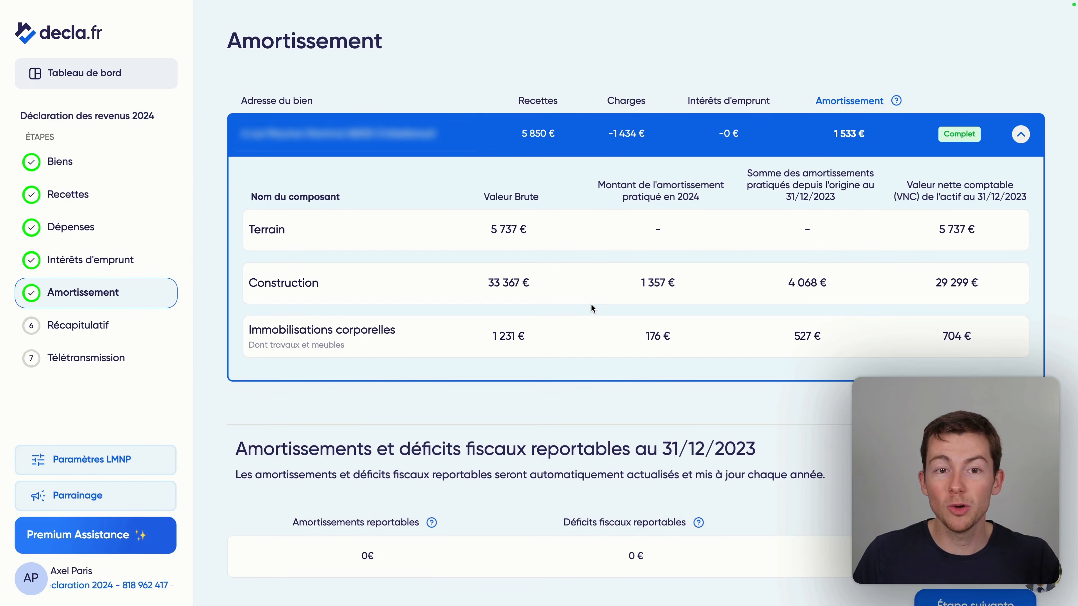
# Advance the real declaration through Récapitulatif to Télétransmission and activate the declaration service.
pyautogui.scroll(-2, 627, 308)
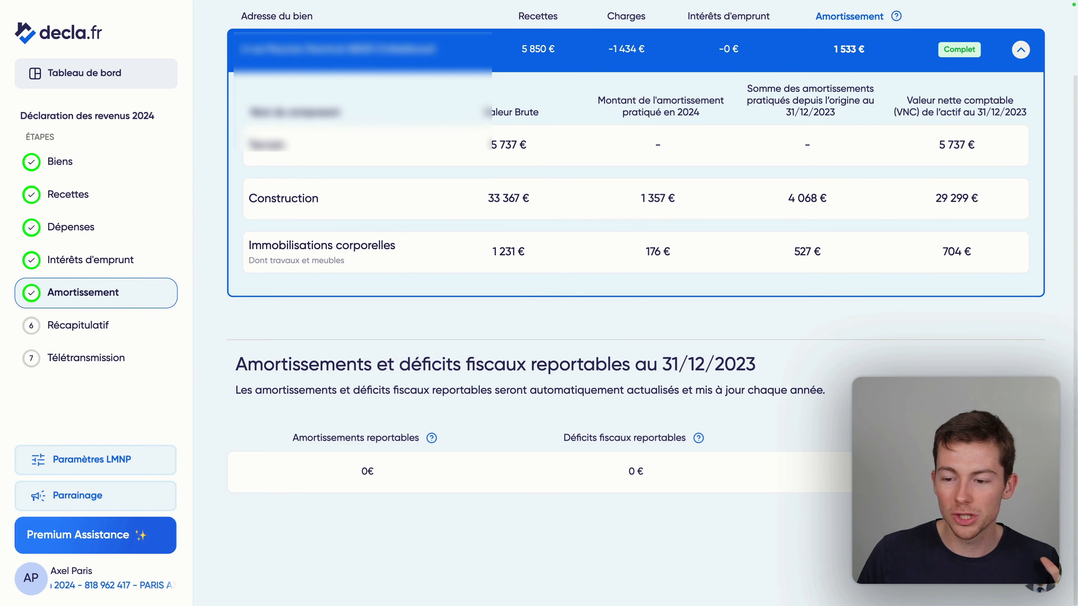
pyautogui.click(955, 537)
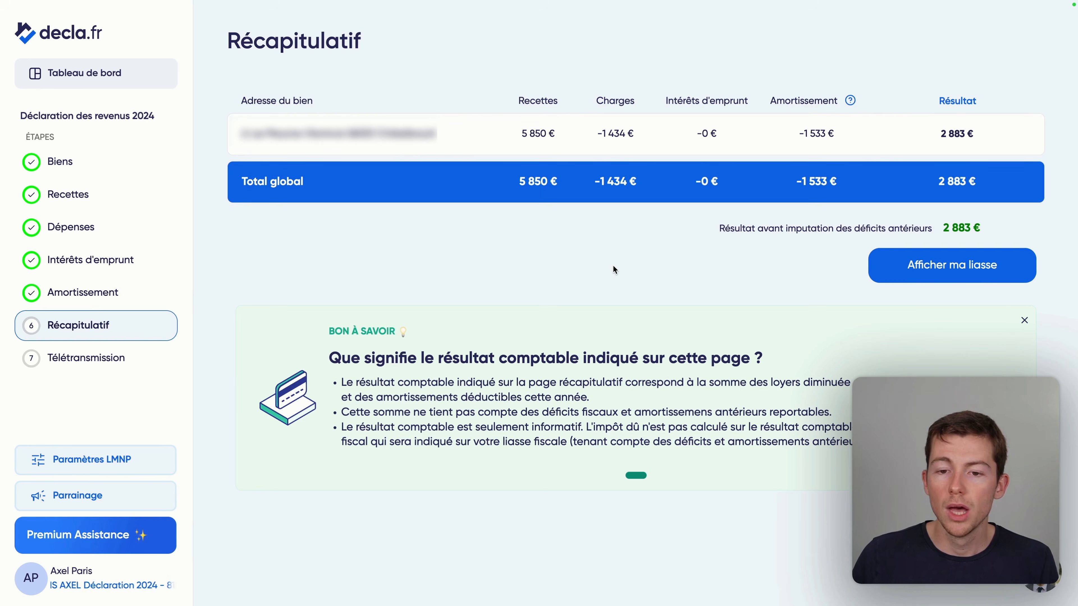
pyautogui.click(989, 274)
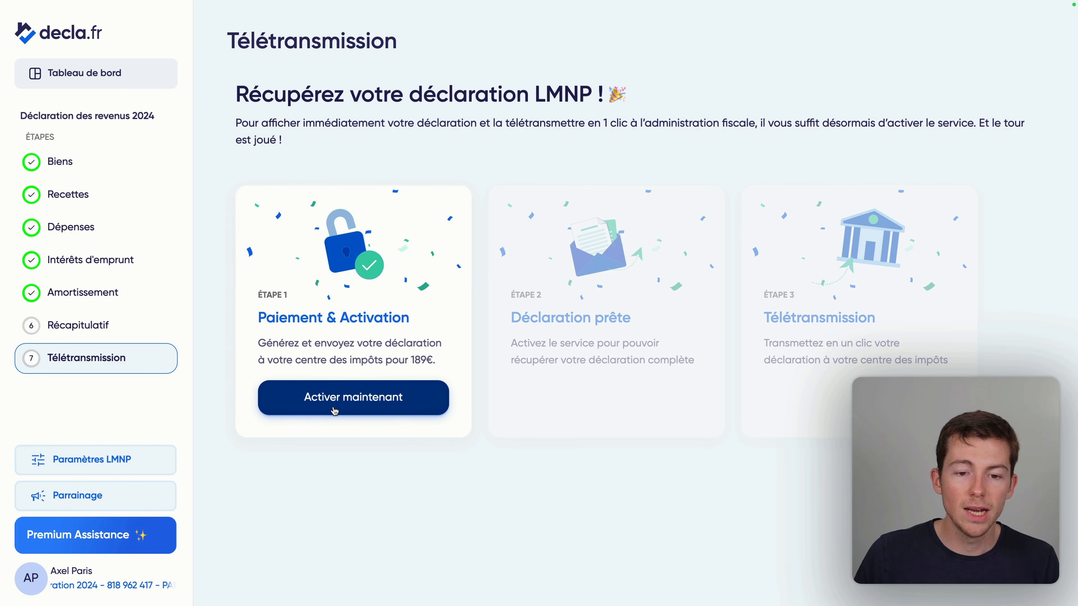
pyautogui.click(334, 410)
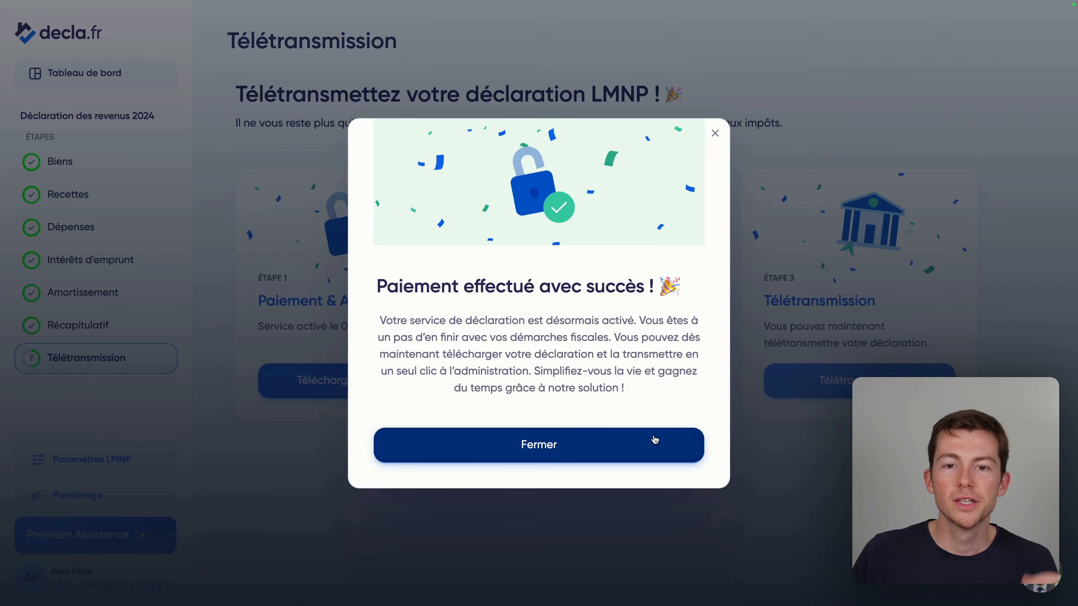
pyautogui.click(653, 440)
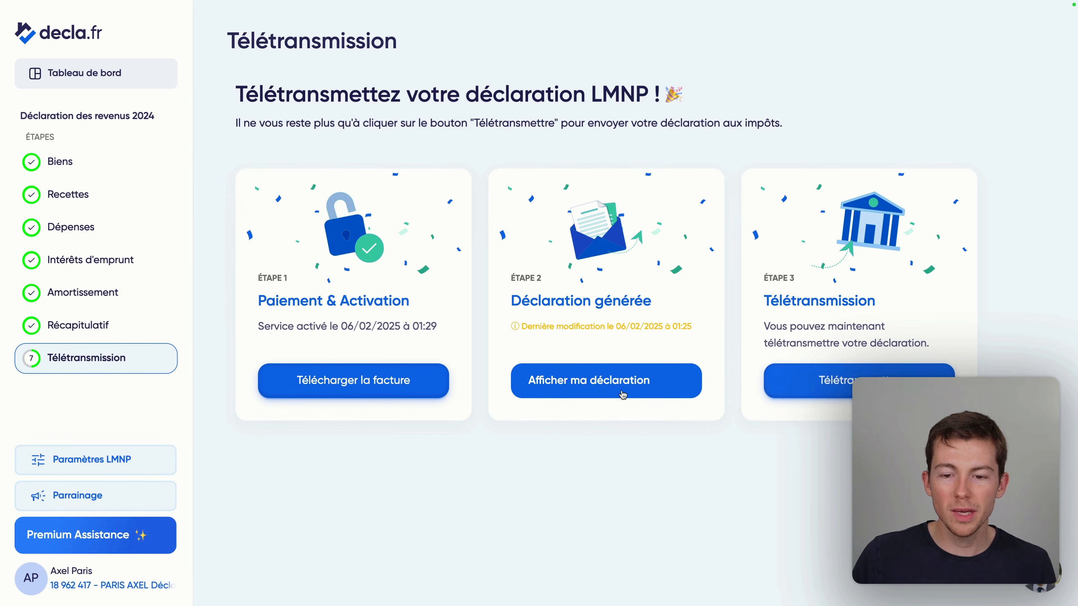
# Display the generated declaration and review its cover summary and the amounts to report on page 2.
pyautogui.click(622, 389)
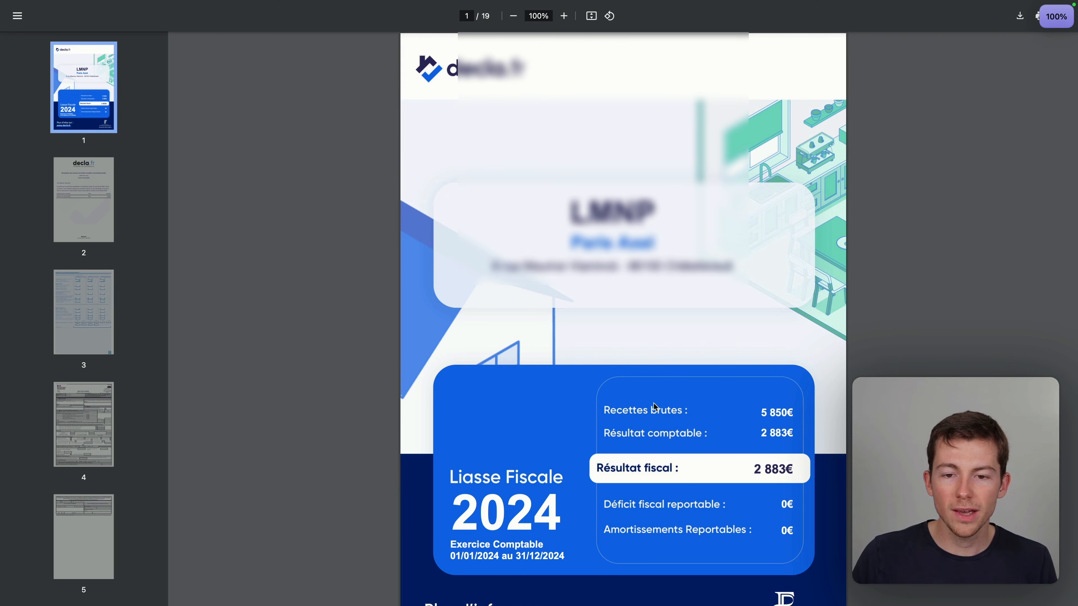
pyautogui.scroll(-3, 686, 422)
pyautogui.moveTo(761, 297); pyautogui.dragTo(792, 315)
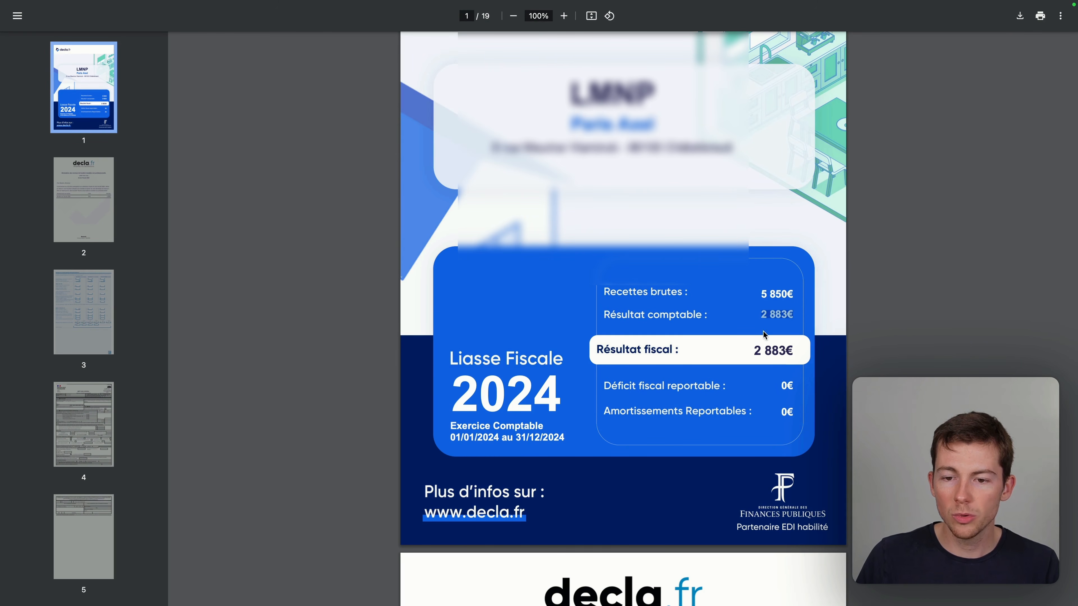
pyautogui.scroll(-2, 764, 331)
pyautogui.scroll(-10, 716, 335)
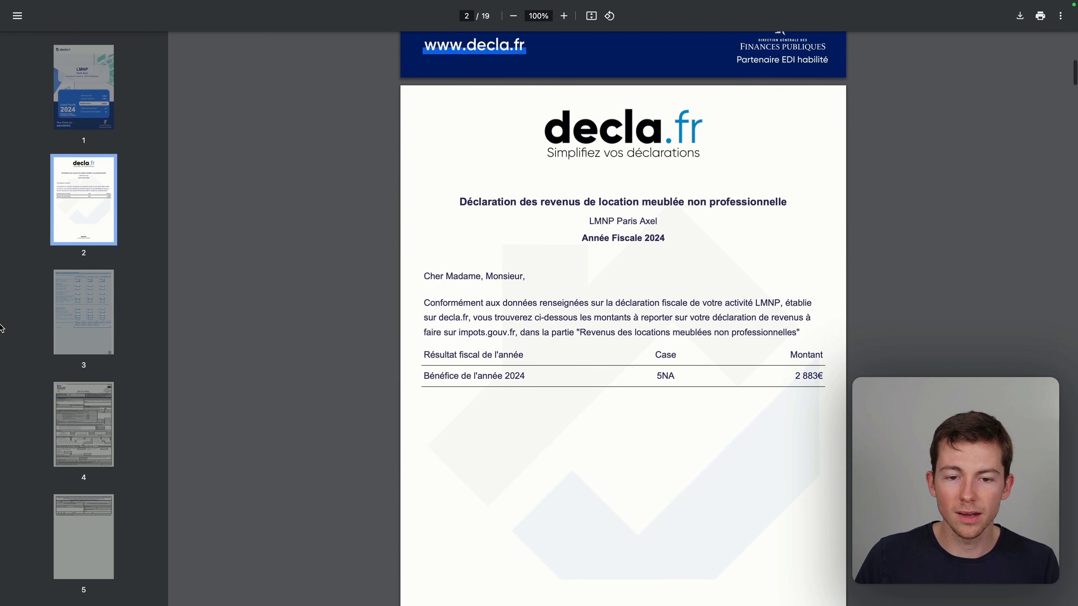
# Return to the Télétransmission page and transmit the declaration to the tax administration, confirming the submission.
pyautogui.moveTo(4, 254)
pyautogui.click(83, 239)
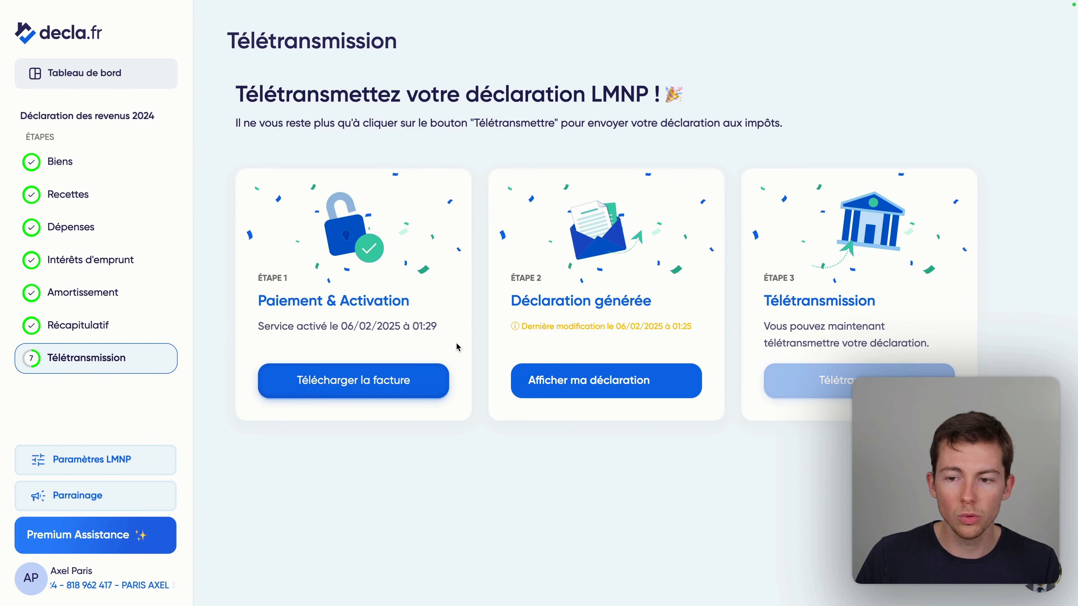
pyautogui.click(850, 380)
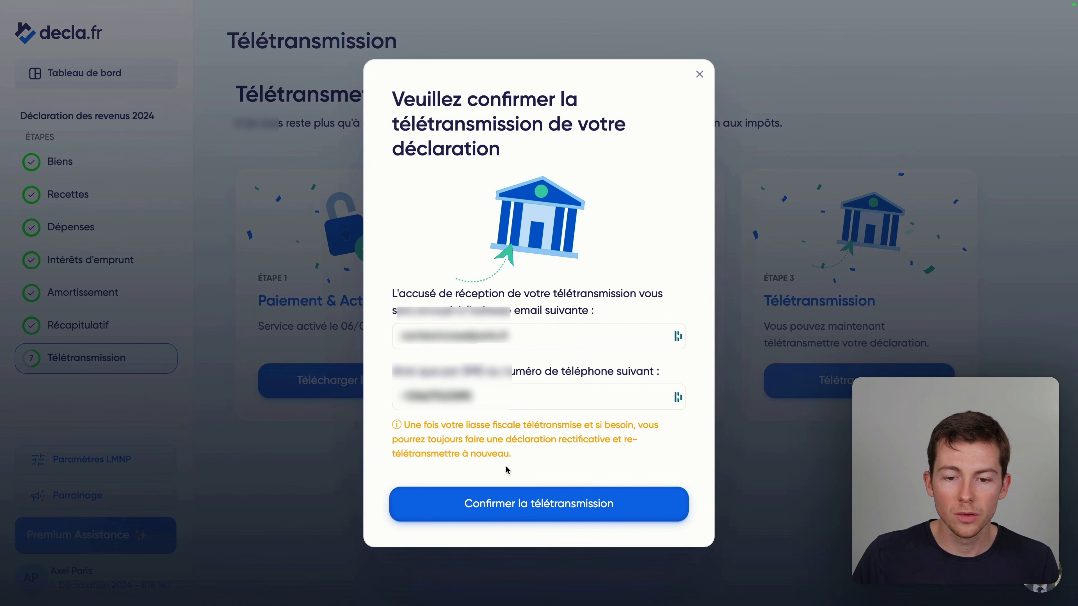
pyautogui.click(556, 506)
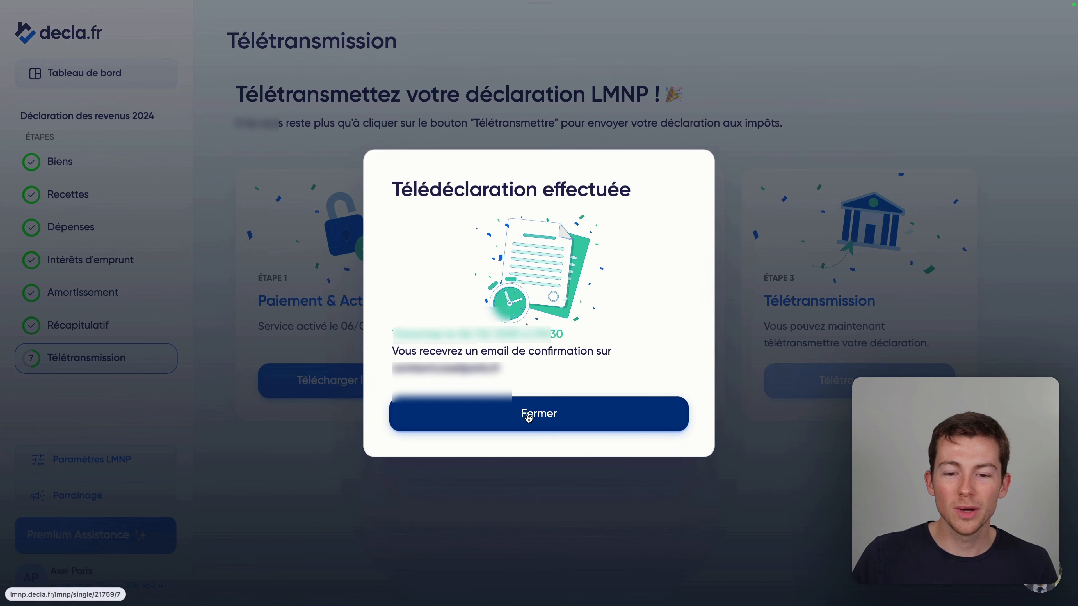
pyautogui.click(529, 418)
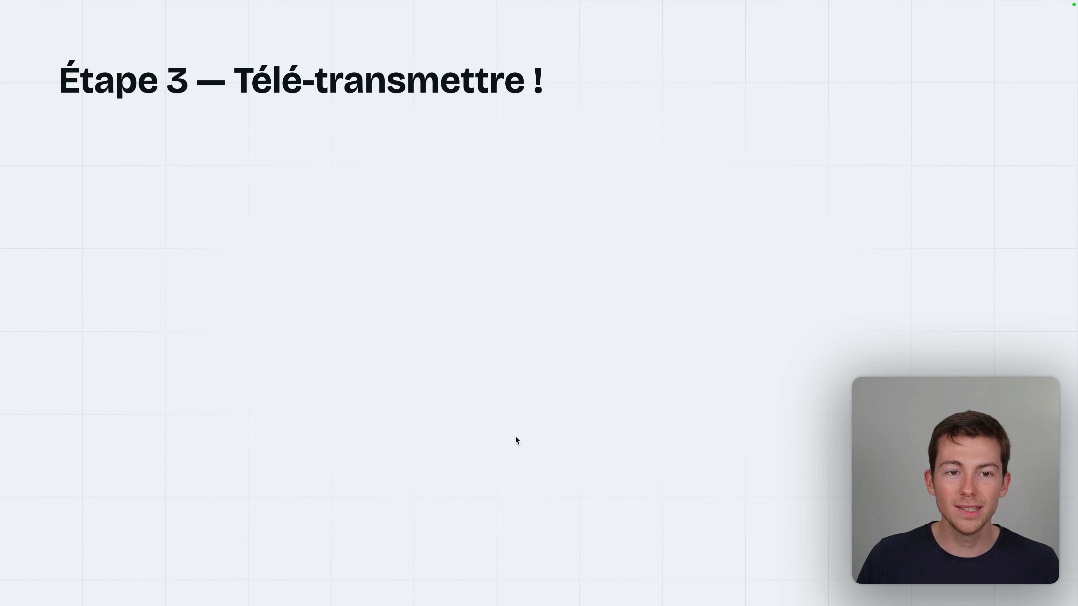
pyautogui.press('Right')
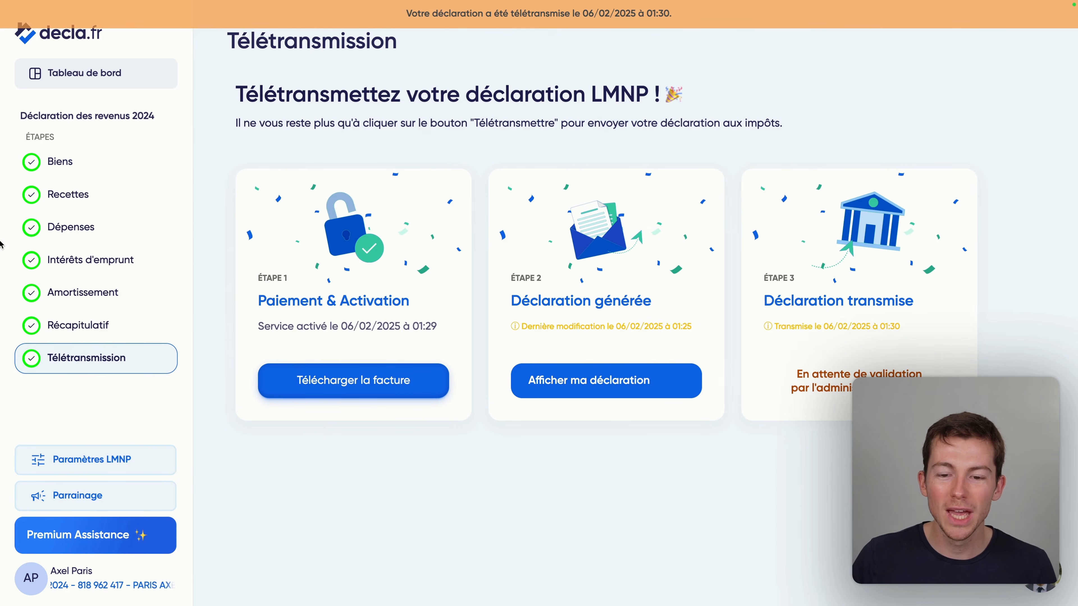
# Switch back to the generated liasse PDF and compare its cover summary with the reporting letter on page 2.
pyautogui.moveTo(1, 275)
pyautogui.click(64, 262)
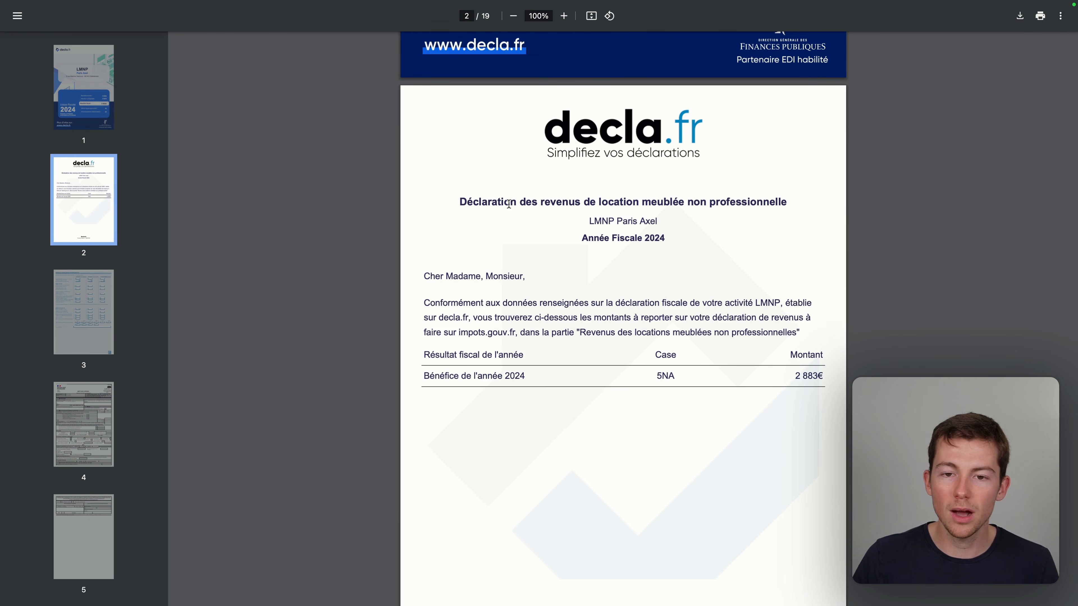
pyautogui.scroll(-2, 806, 275)
pyautogui.scroll(3, 733, 270)
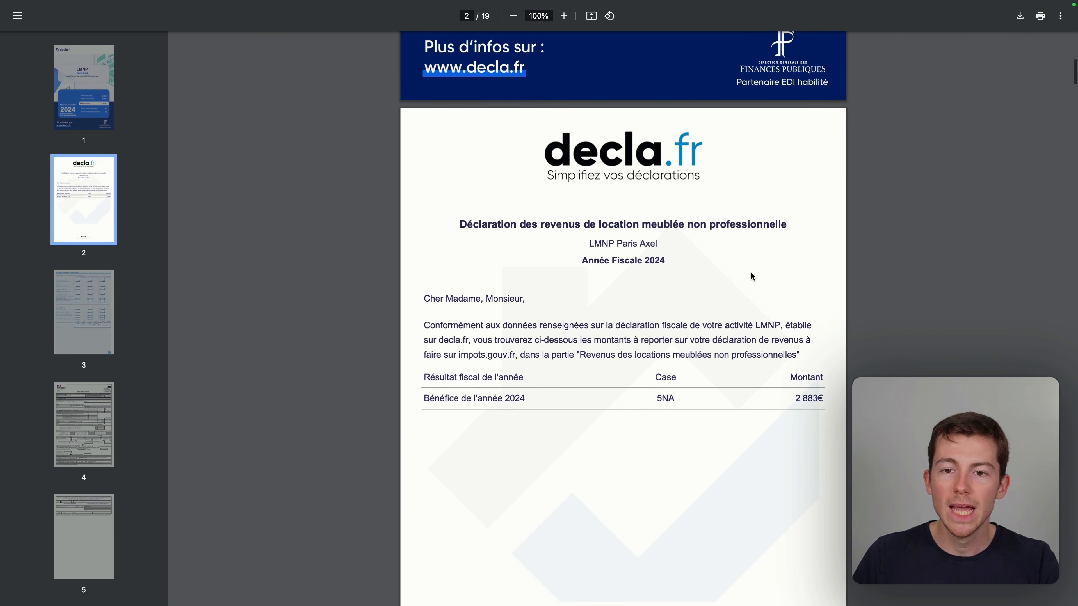
pyautogui.scroll(5, 687, 259)
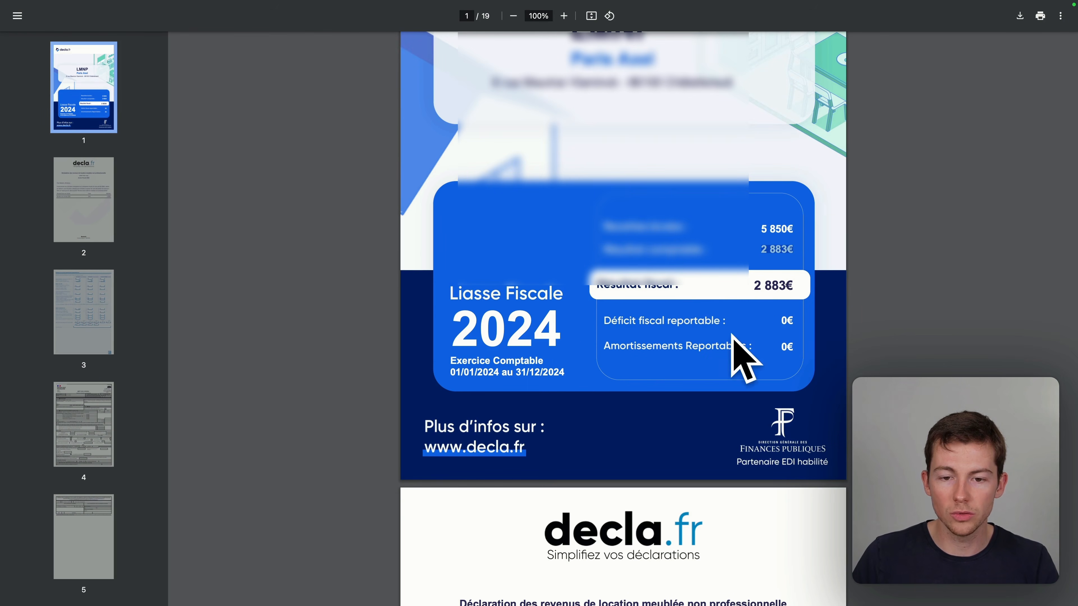
pyautogui.scroll(-6, 736, 350)
pyautogui.scroll(-2, 606, 325)
pyautogui.scroll(3, 646, 326)
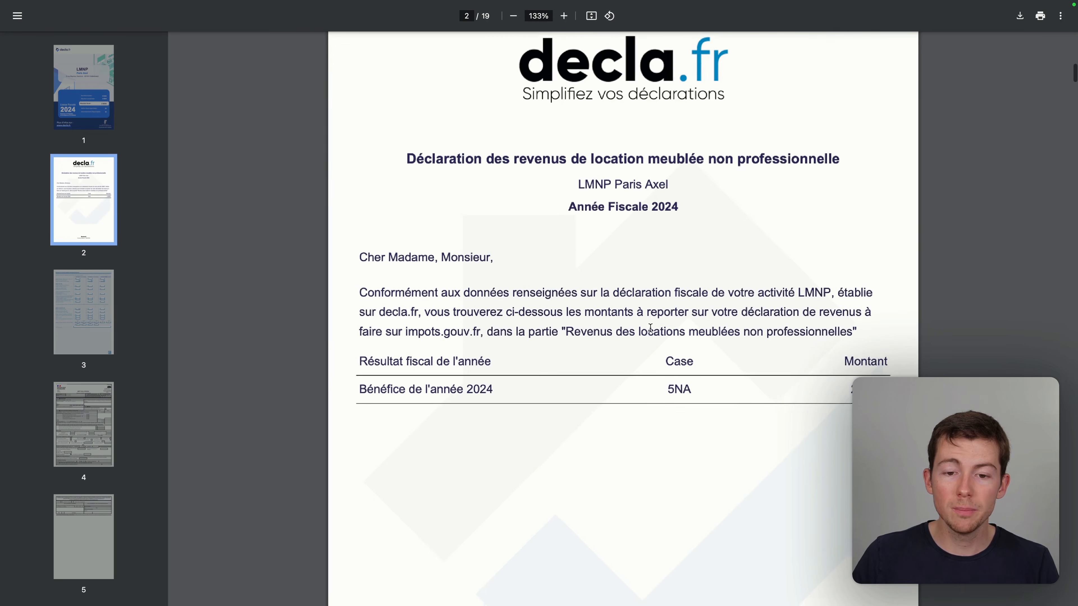
# In the page 2 reporting table, highlight case 5NA and the amount for Bénéfice de l'année 2024.
pyautogui.moveTo(404, 157); pyautogui.dragTo(806, 387)
pyautogui.click(865, 408)
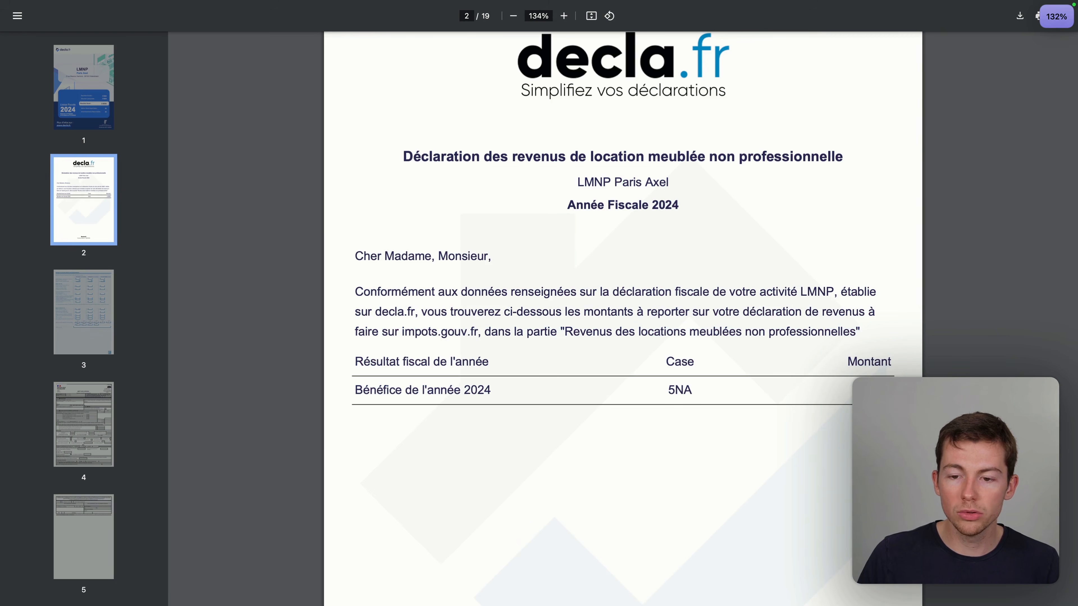
pyautogui.scroll(-1, 513, 305)
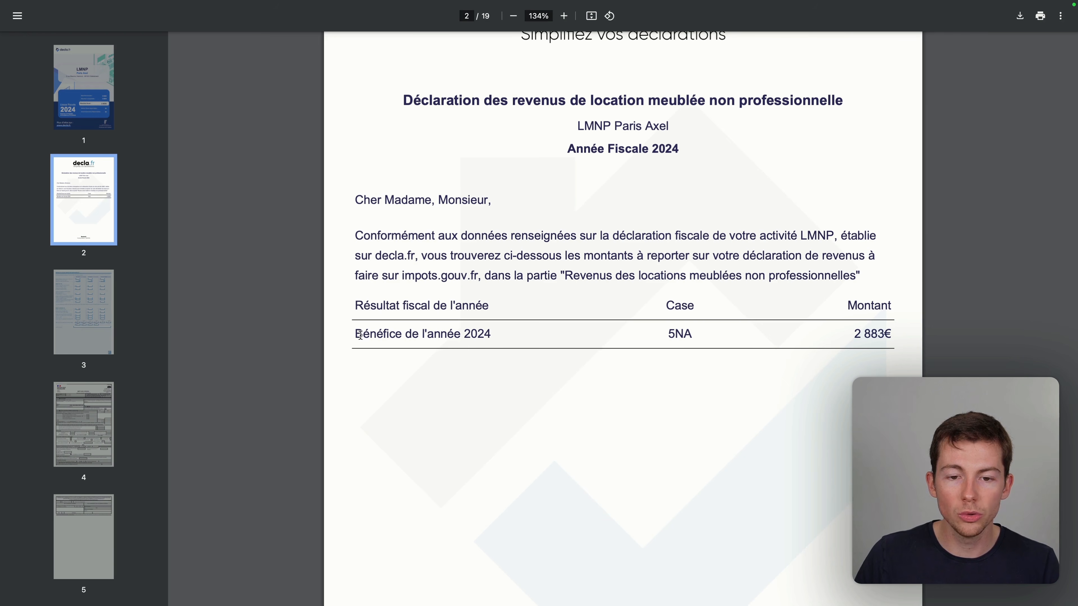
pyautogui.moveTo(666, 336); pyautogui.dragTo(712, 336)
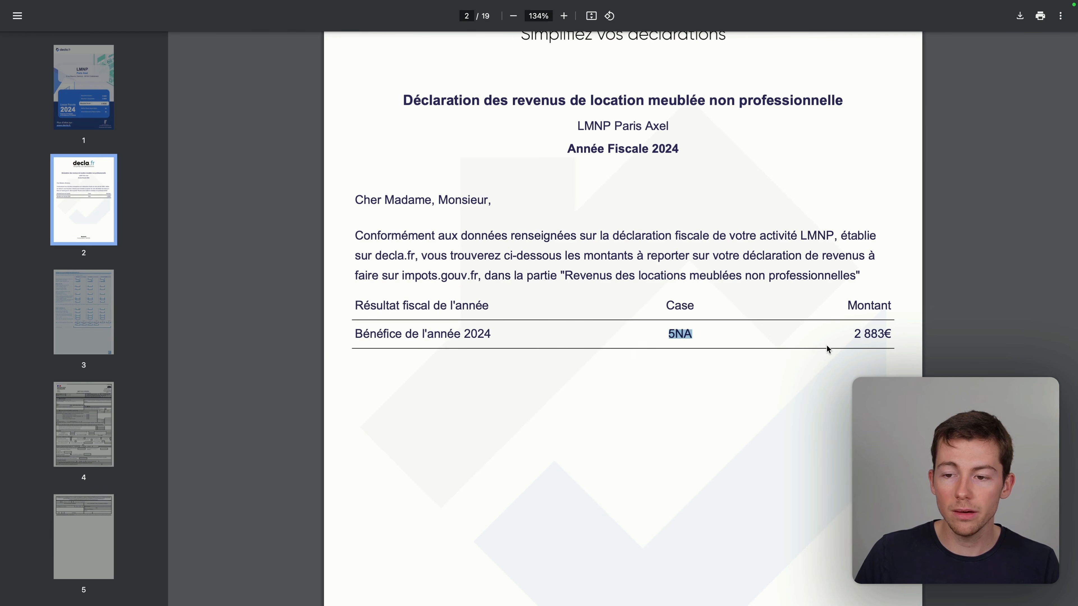
pyautogui.moveTo(852, 335); pyautogui.dragTo(881, 335)
# Examine the prefilled Revenus des locations meublées non professionnelles form and following tax forms, then revisit the page 2 profit line.
pyautogui.scroll(-5, 646, 350)
pyautogui.scroll(-10, 635, 349)
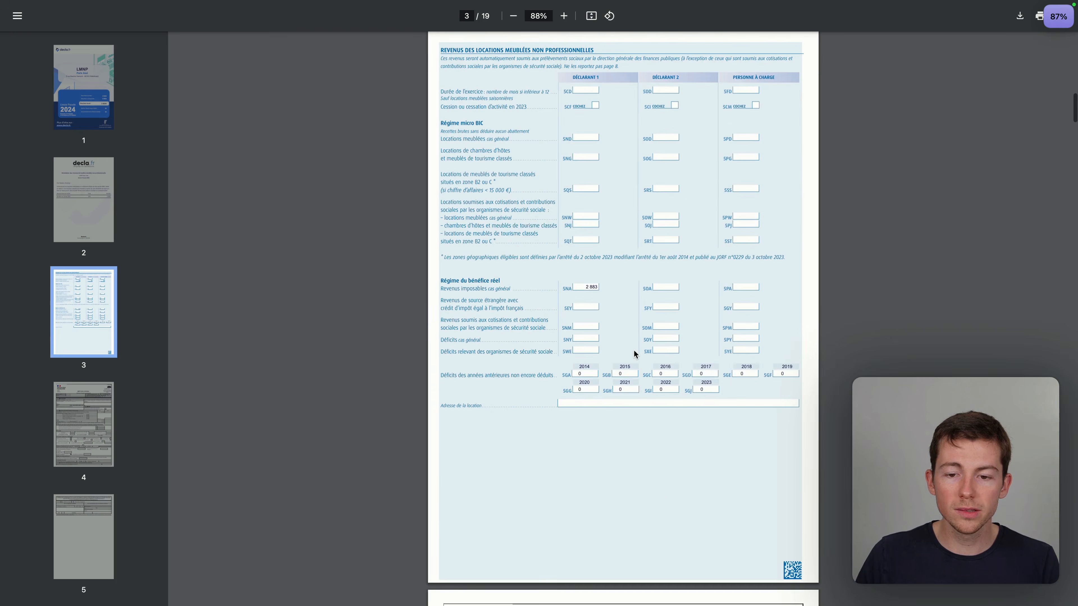
pyautogui.scroll(-5, 633, 349)
pyautogui.scroll(-15, 635, 354)
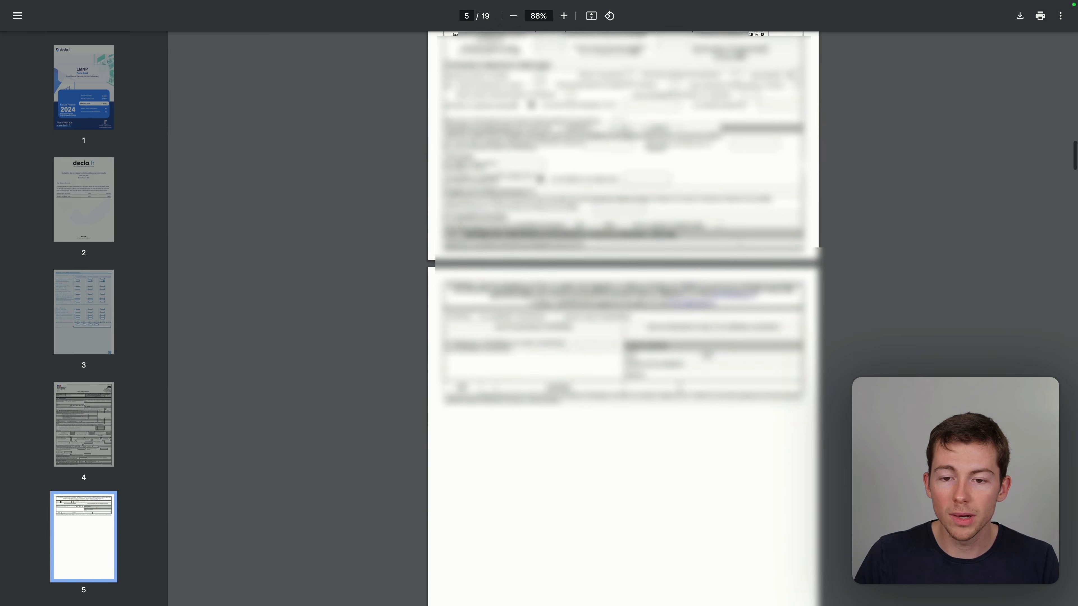
pyautogui.scroll(-20, 623, 318)
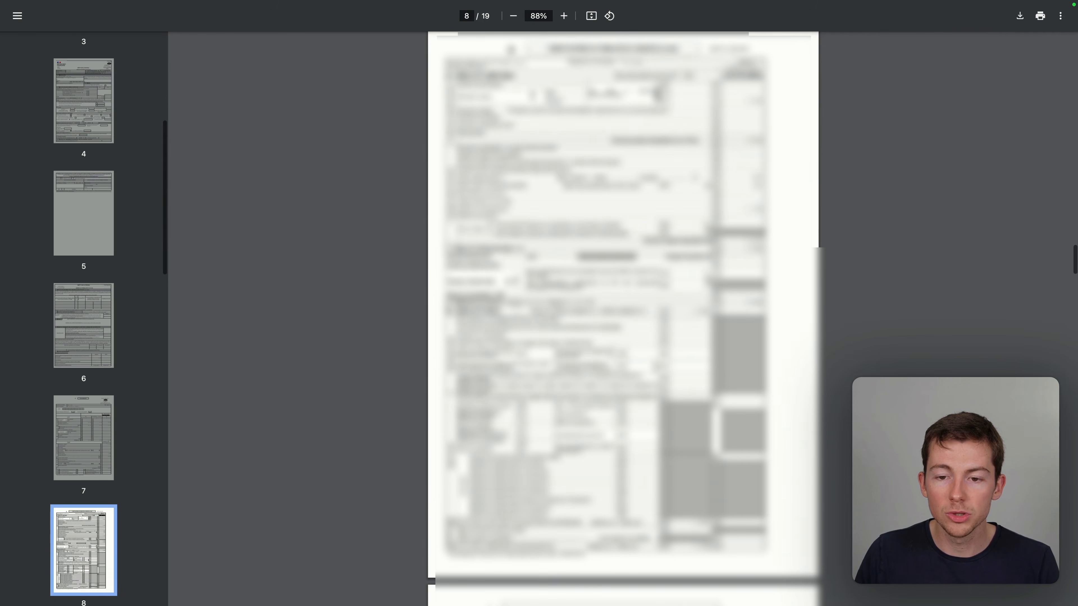
pyautogui.scroll(20, 622, 318)
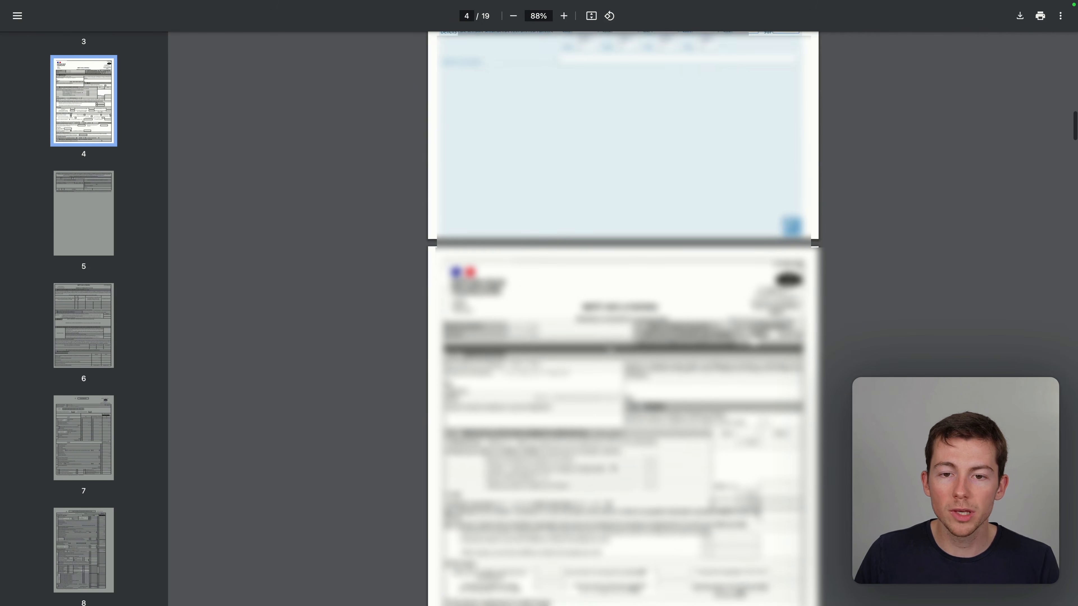
pyautogui.scroll(12, 613, 350)
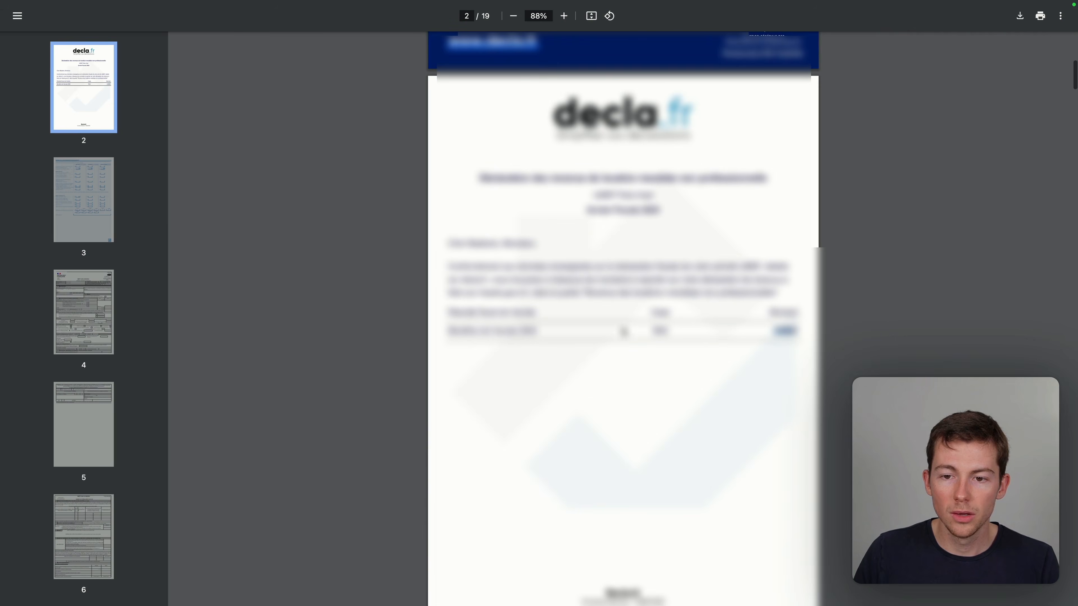
pyautogui.scroll(5, 613, 350)
pyautogui.moveTo(358, 389); pyautogui.dragTo(850, 387)
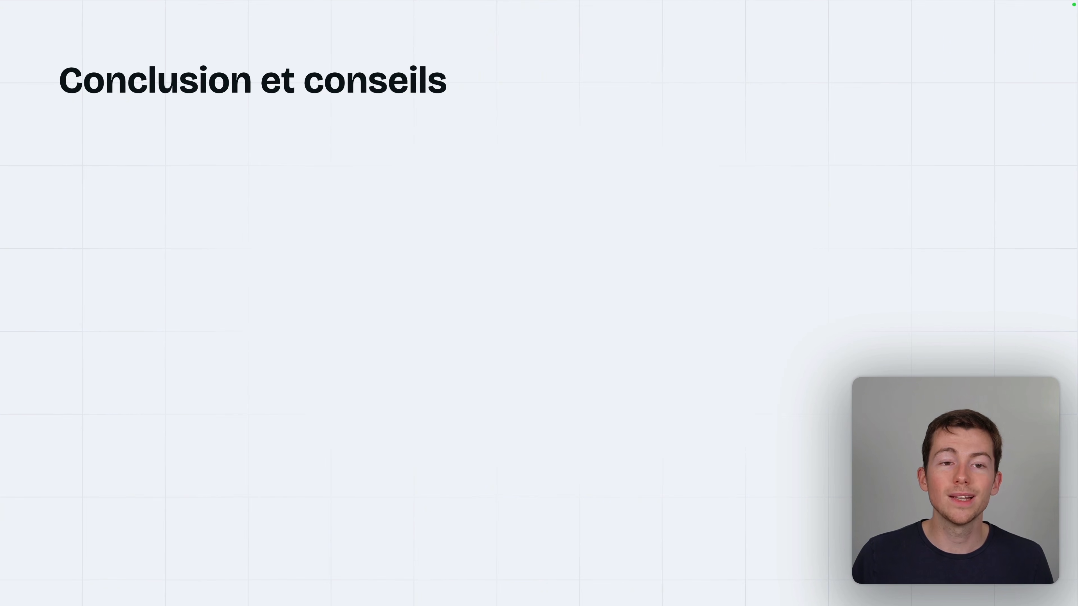
pyautogui.press('Right')
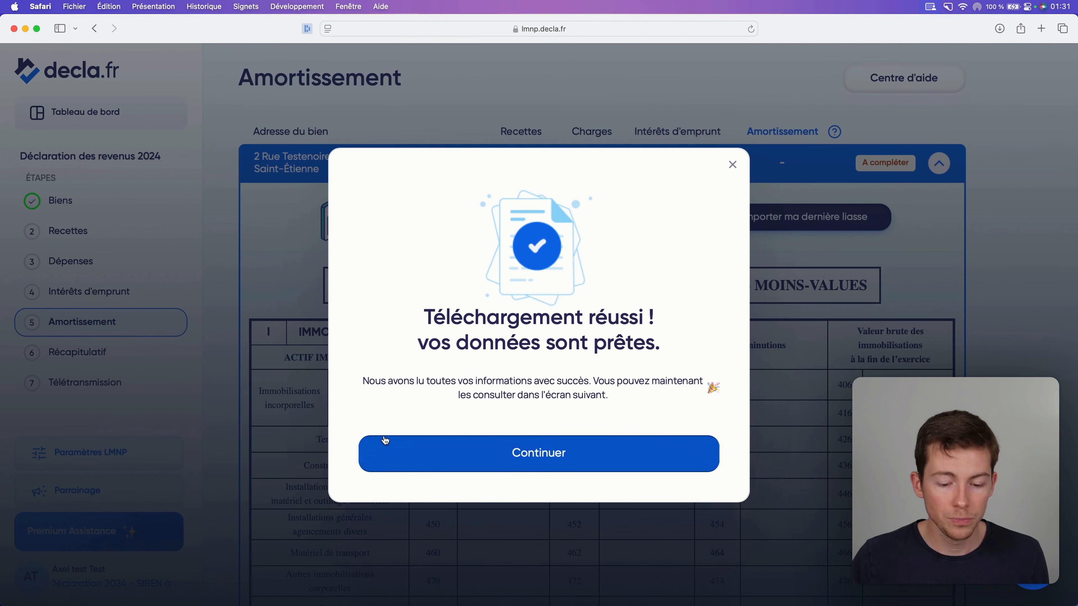
# Switch to Finder to show the Étape 1 documents folder and clear the file selection.
pyautogui.click(385, 439)
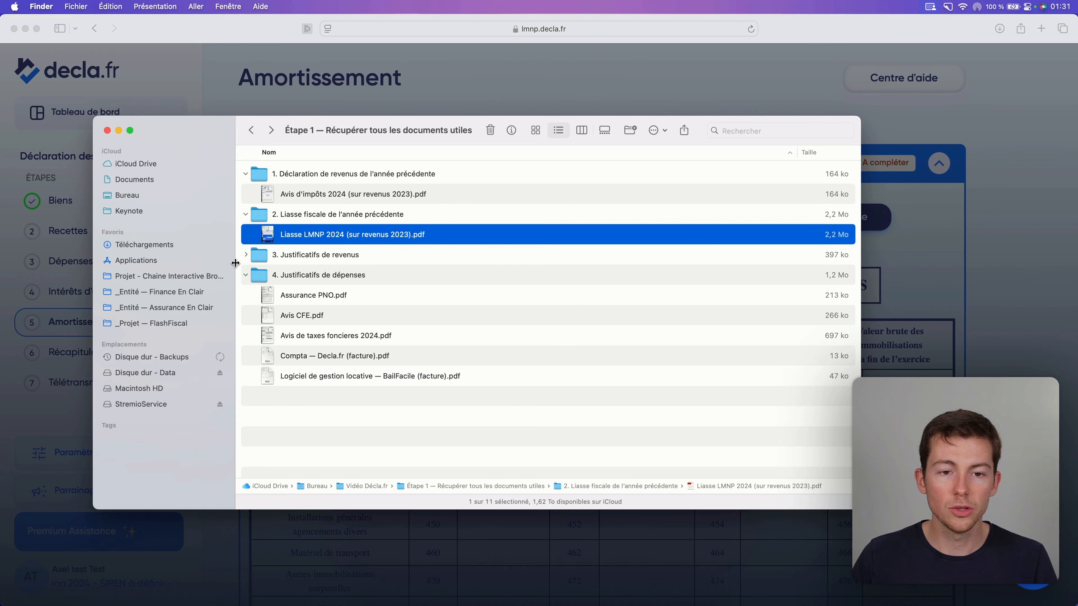
pyautogui.click(450, 423)
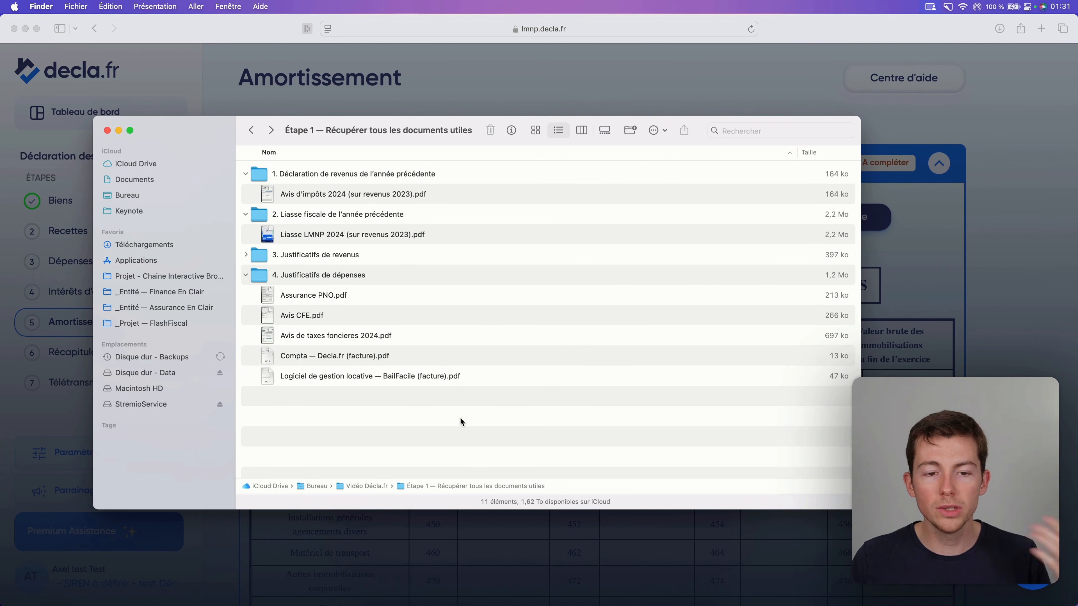